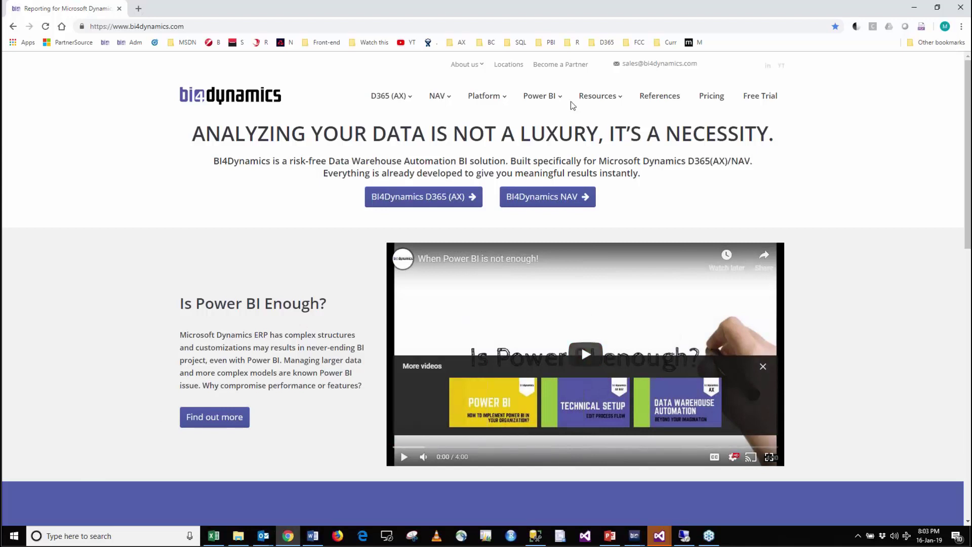
Open the Latest Release page for D365 (AX) and view the January 2019 release information
mouse_move(395, 102)
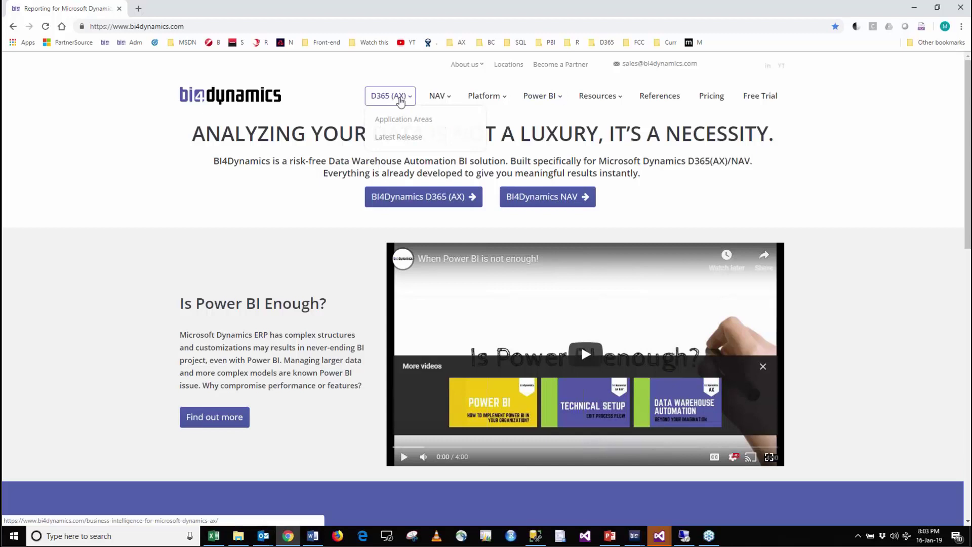
left_click(400, 138)
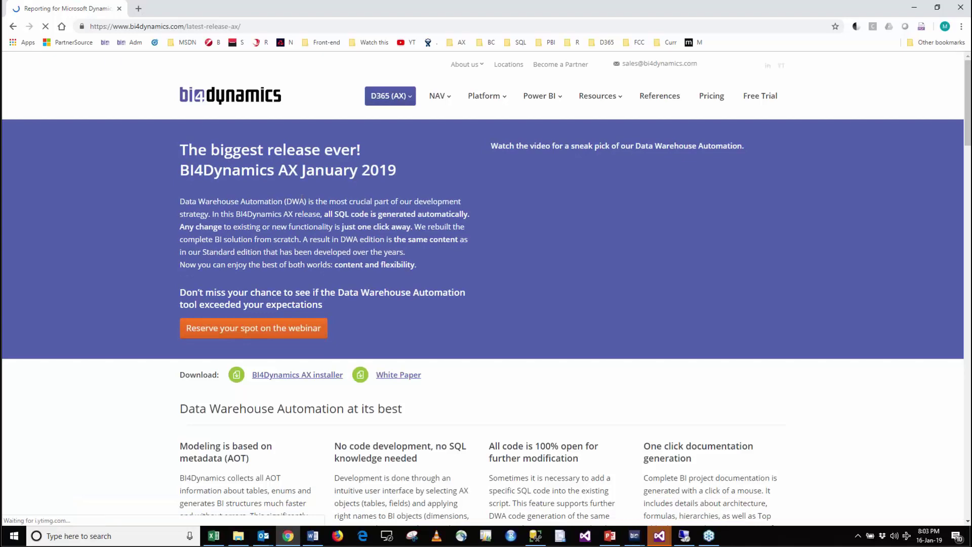
mouse_move(968, 97)
left_mouse_down()
mouse_move(969, 301)
mouse_move(970, 98)
left_mouse_up()
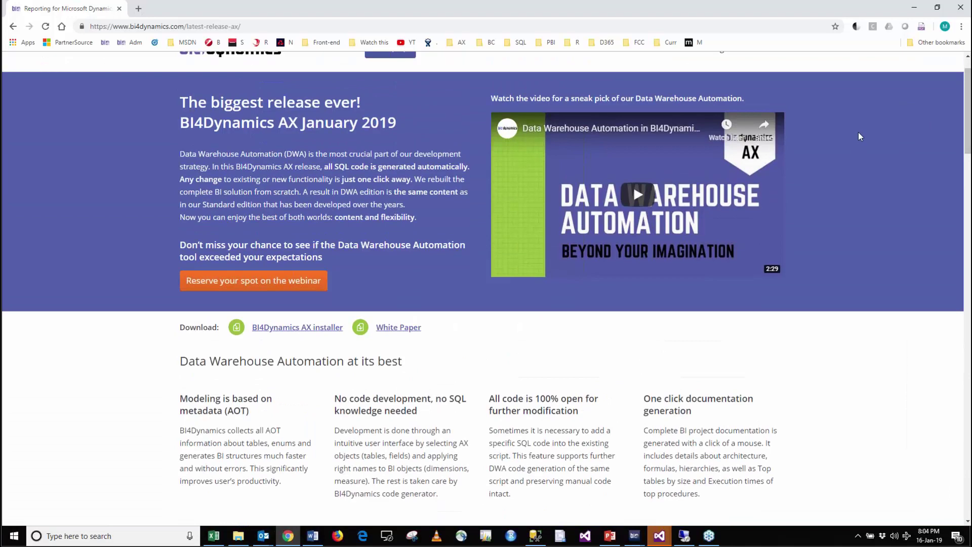
scroll(858, 133, "up", 1)
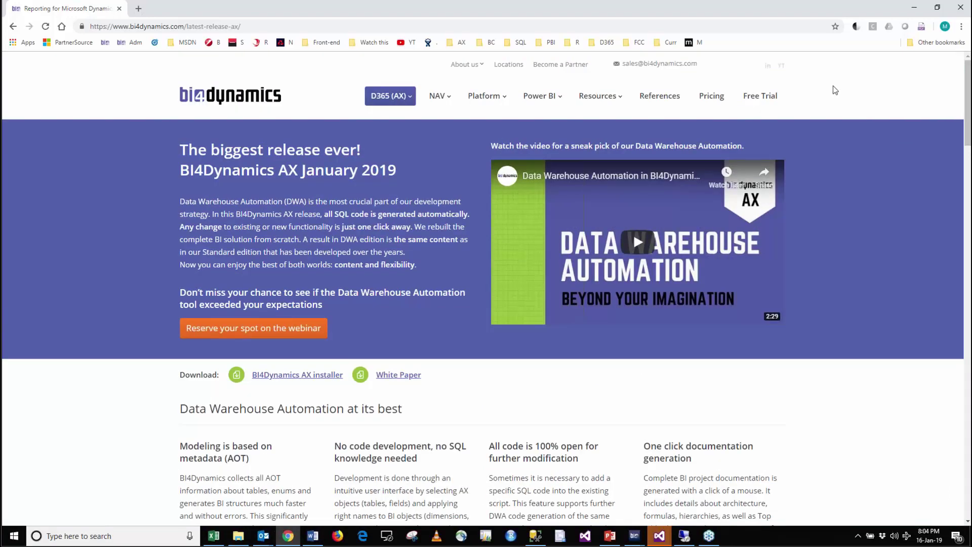
Open the Platform page and go to its Data Warehouse Automation page
left_click(499, 99)
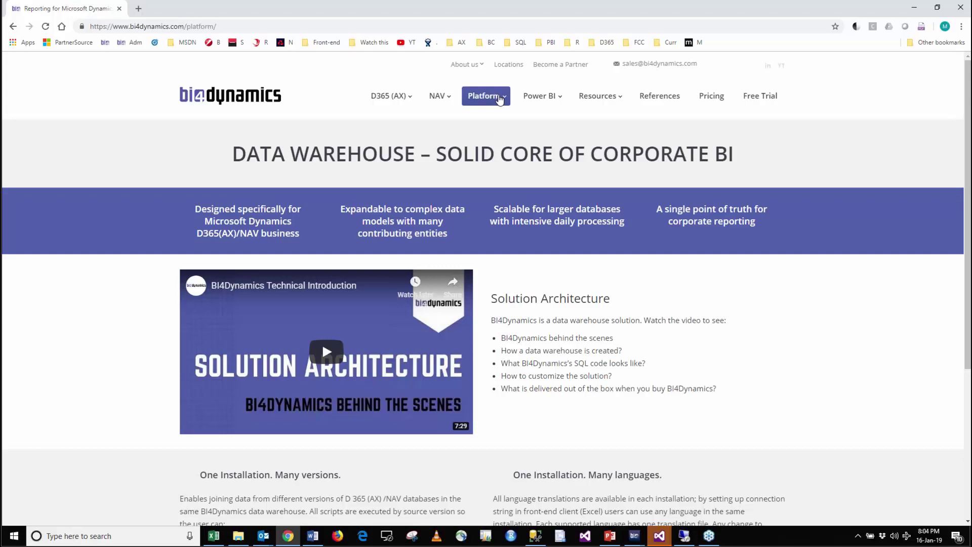
mouse_move(499, 100)
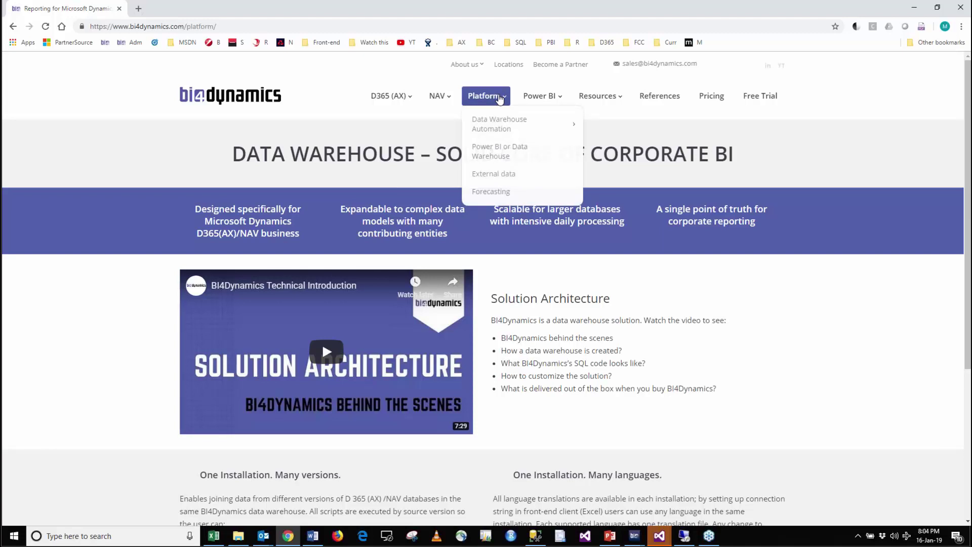
left_click(497, 122)
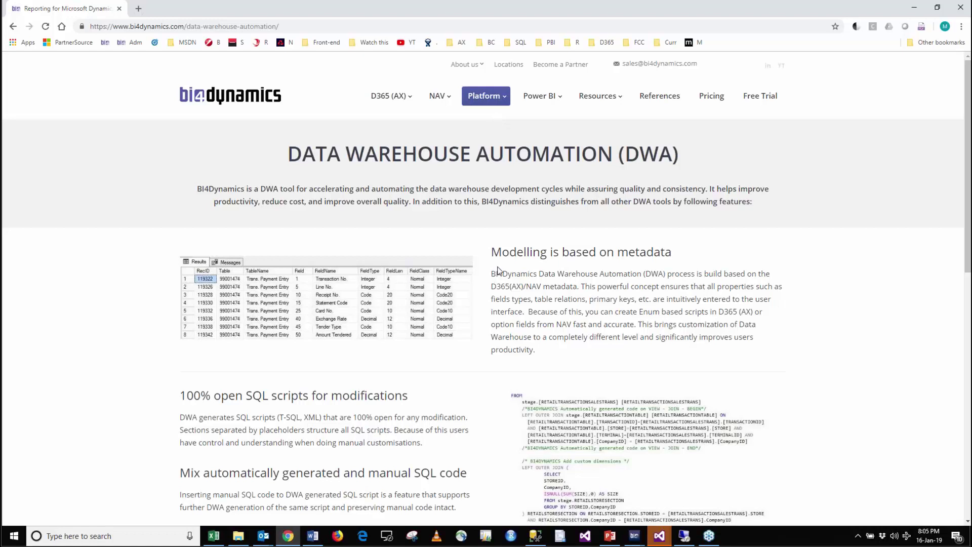
View the deployment log in BI4Dynamics AX and refresh the Disk Usage by Top Tables report in SQL Server Management Studio
left_click(634, 538)
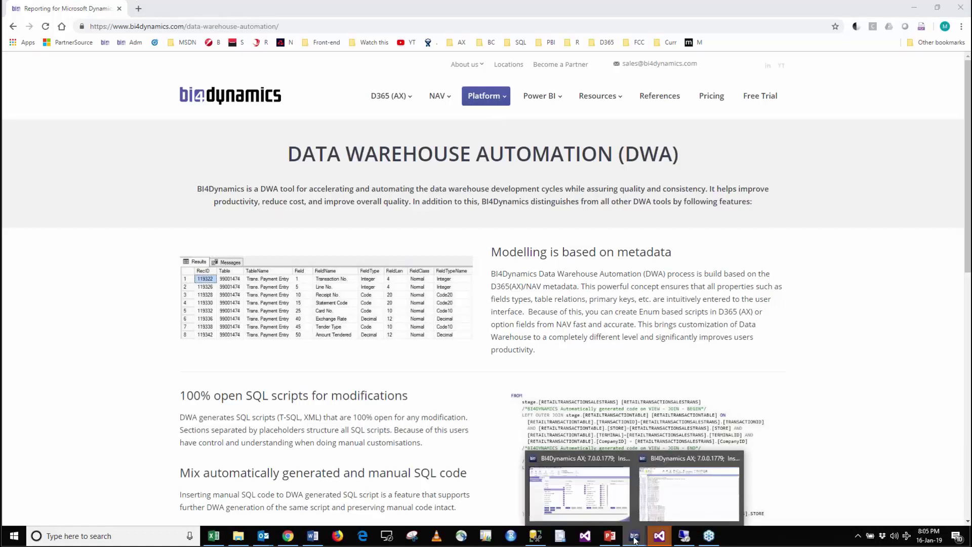
left_click(667, 502)
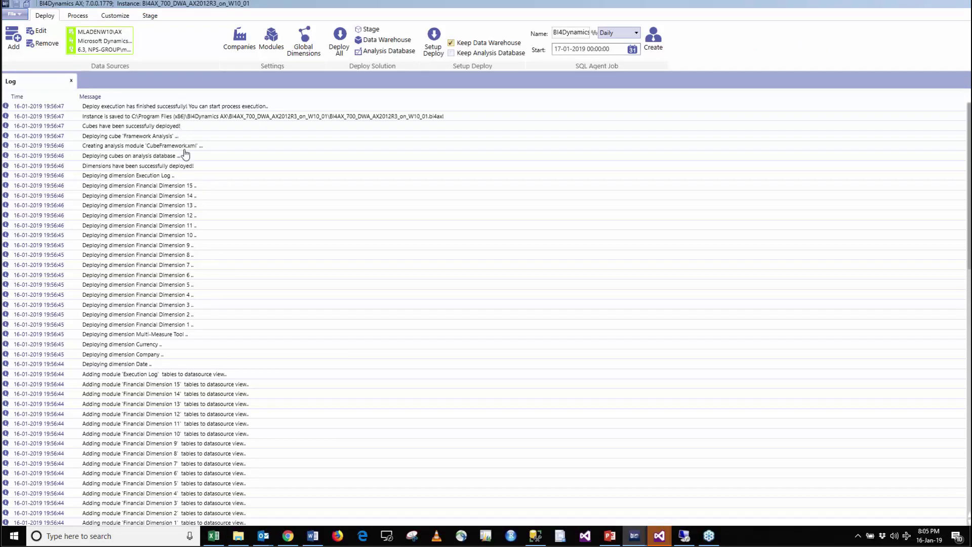
left_click(535, 537)
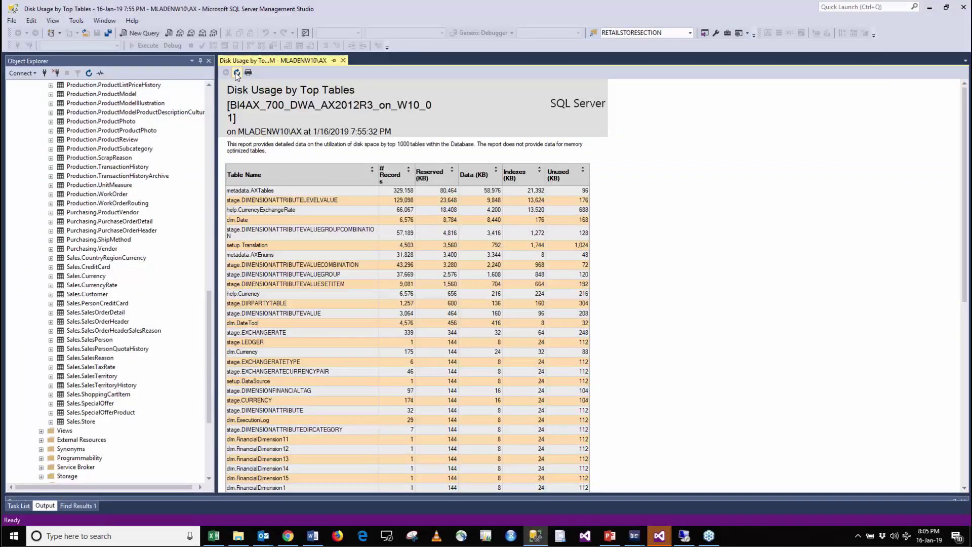
left_click(236, 72)
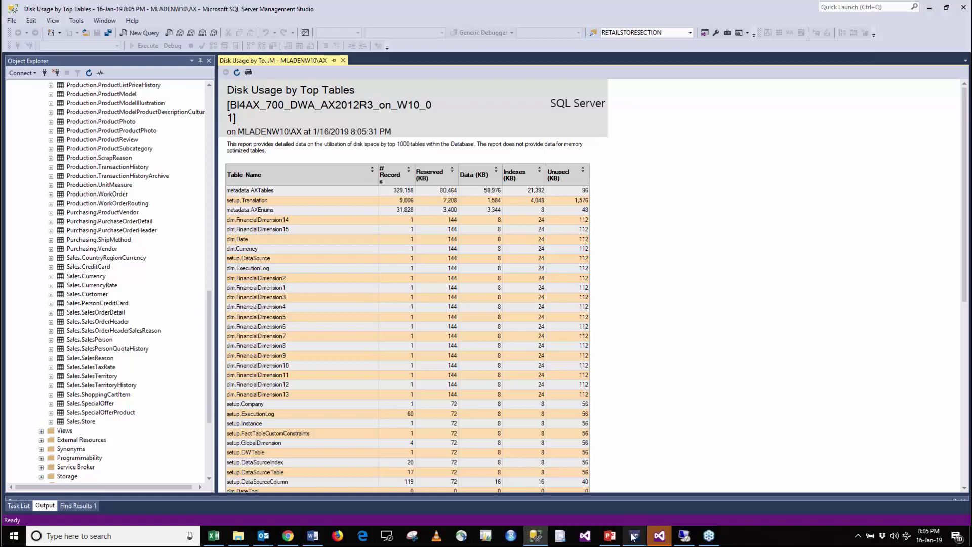
Switch back to the BI4Dynamics AX instance and launch the Manage Cubes wizard
mouse_move(635, 536)
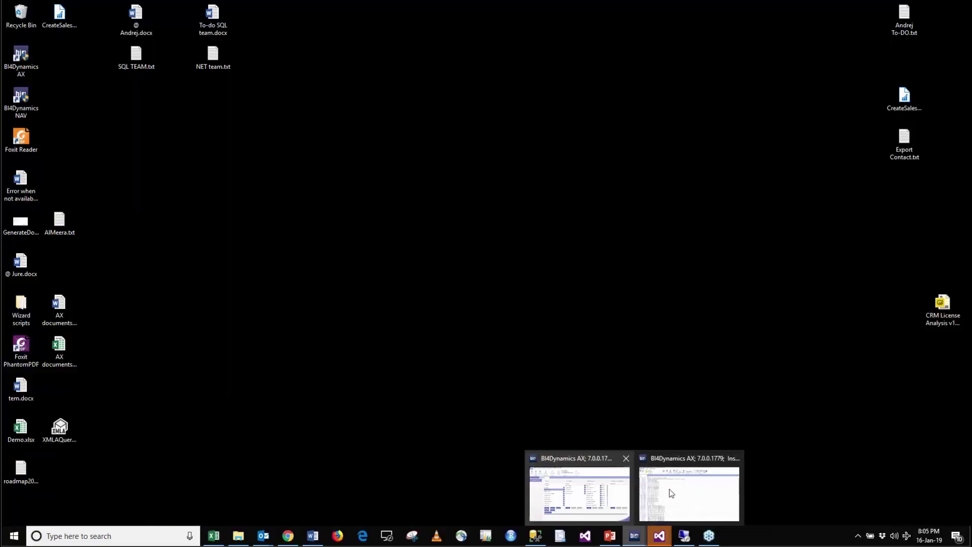
left_click(670, 489)
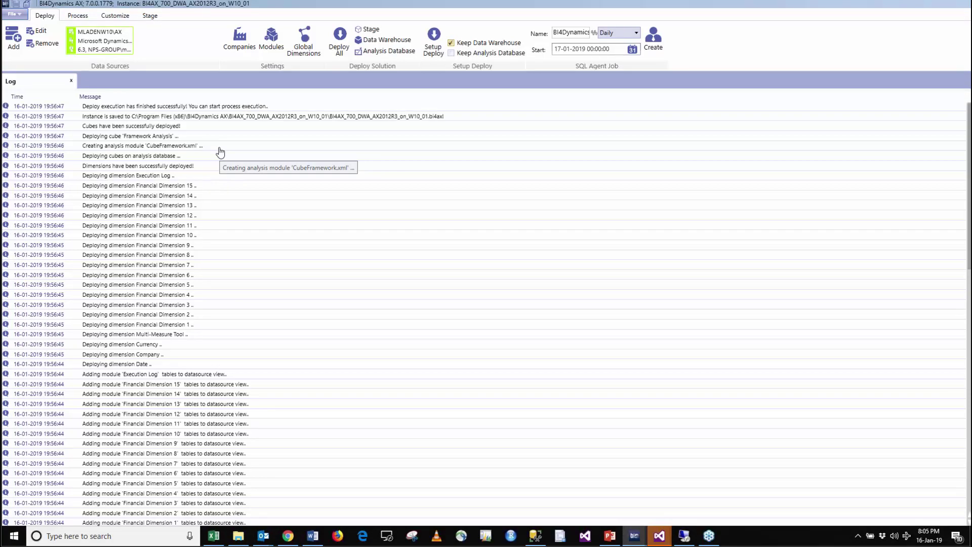
left_click(117, 16)
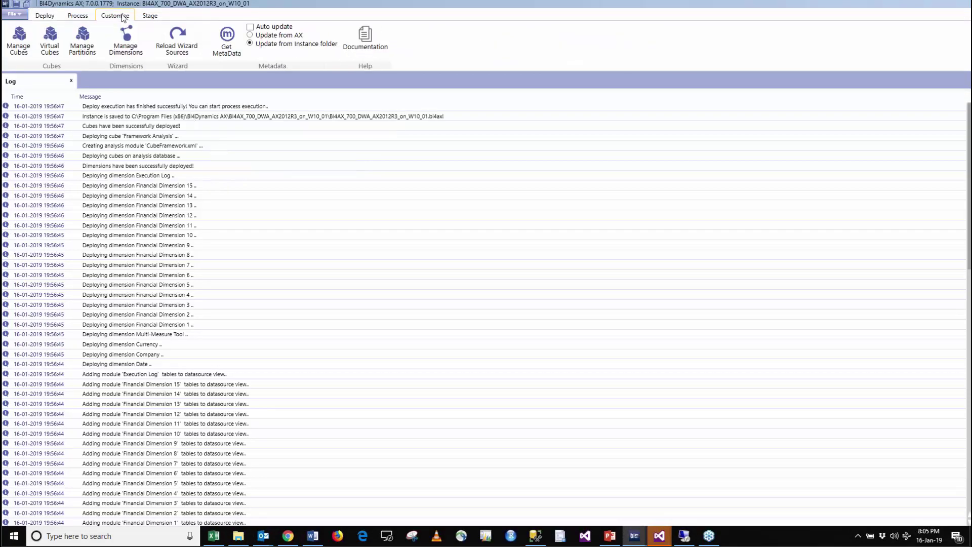
left_click(23, 45)
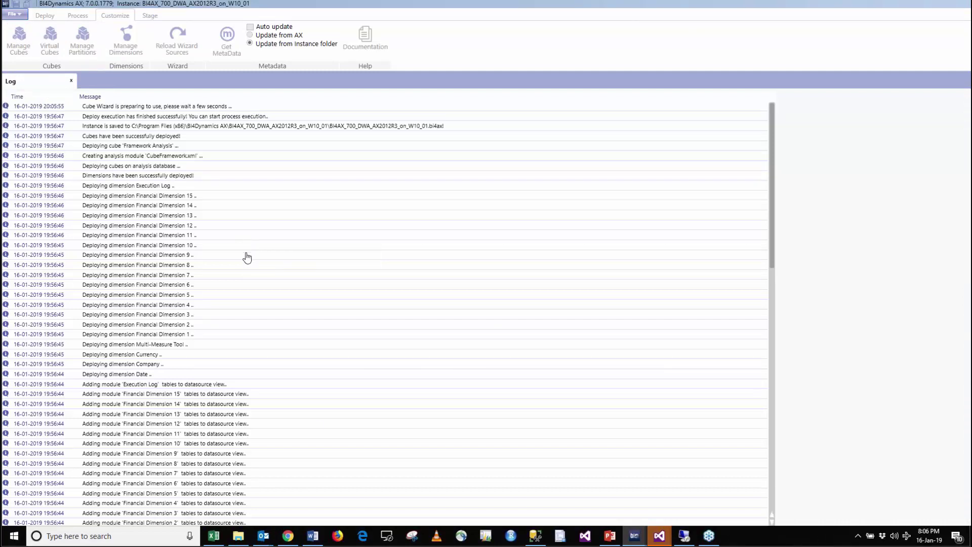
In SQL Server Management Studio, refresh the AX database engine server and locate the BI4AX_700_DWA_AX2012R3_on_W10_01 database
left_click(535, 536)
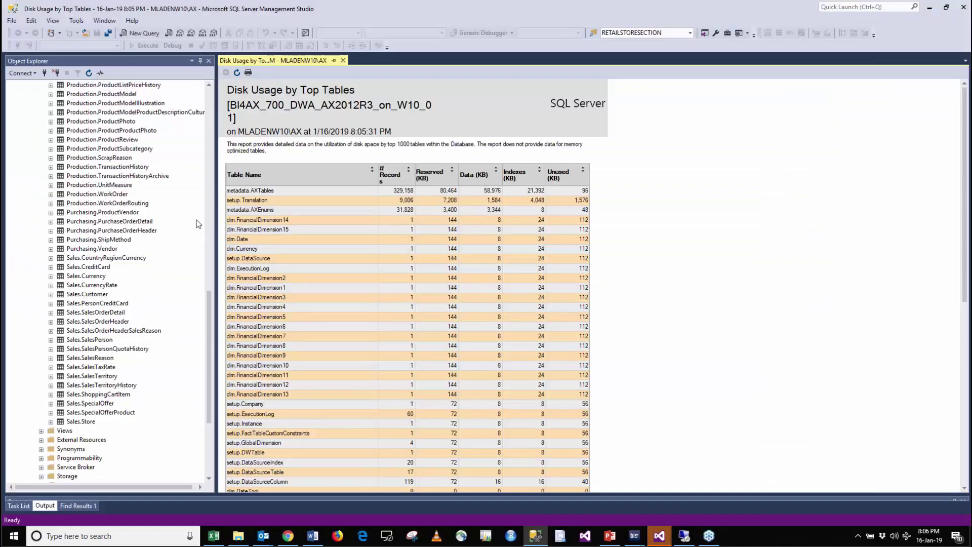
scroll(198, 224, "up", 20)
left_click(22, 313)
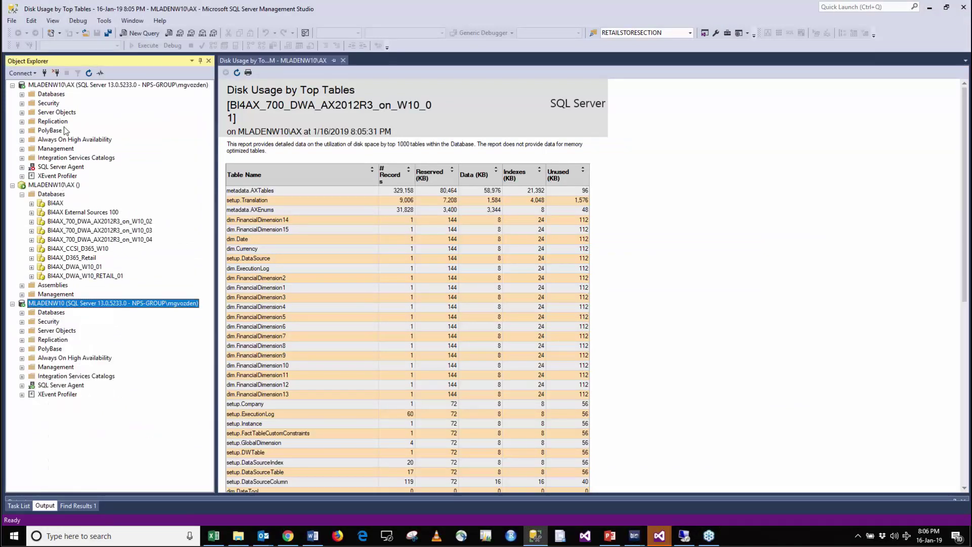
right_click(78, 84)
left_click(89, 73)
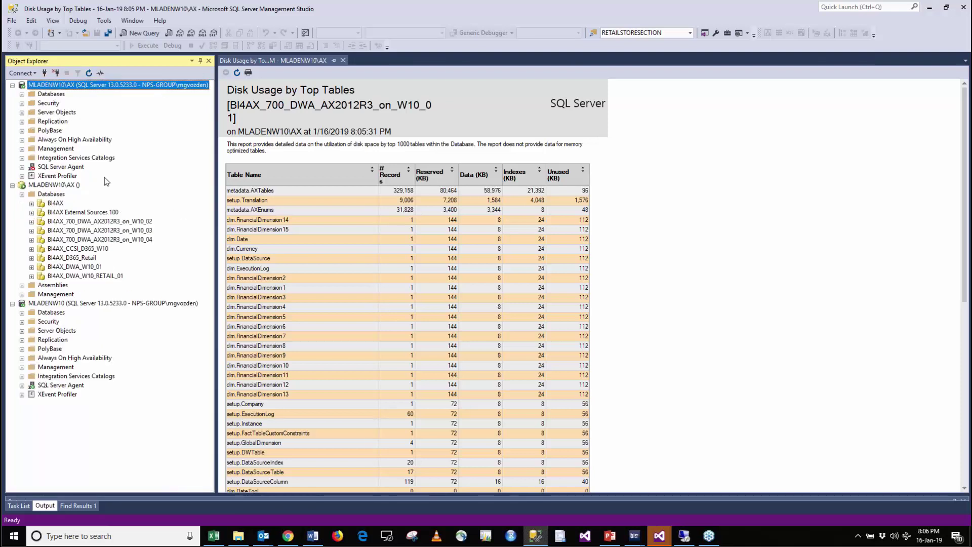
left_click(22, 94)
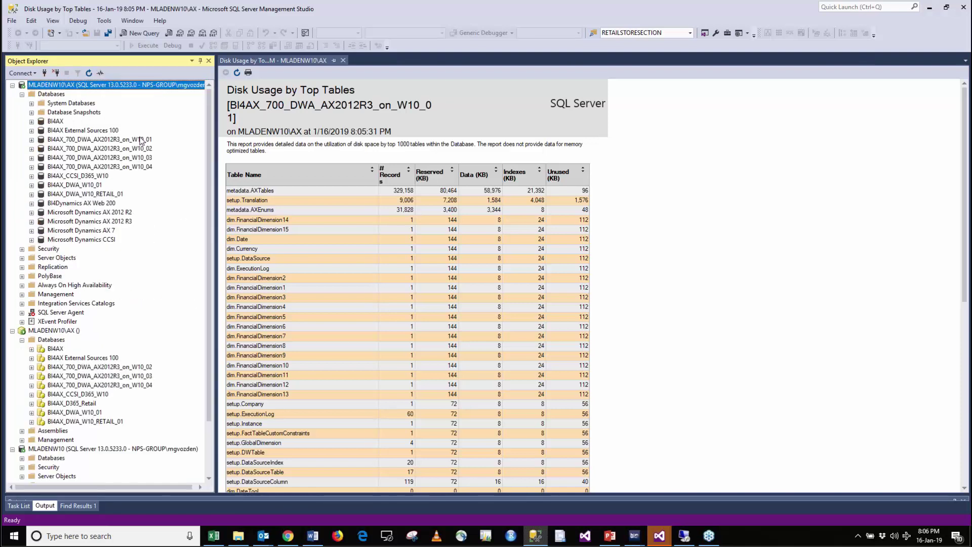
left_click(141, 140)
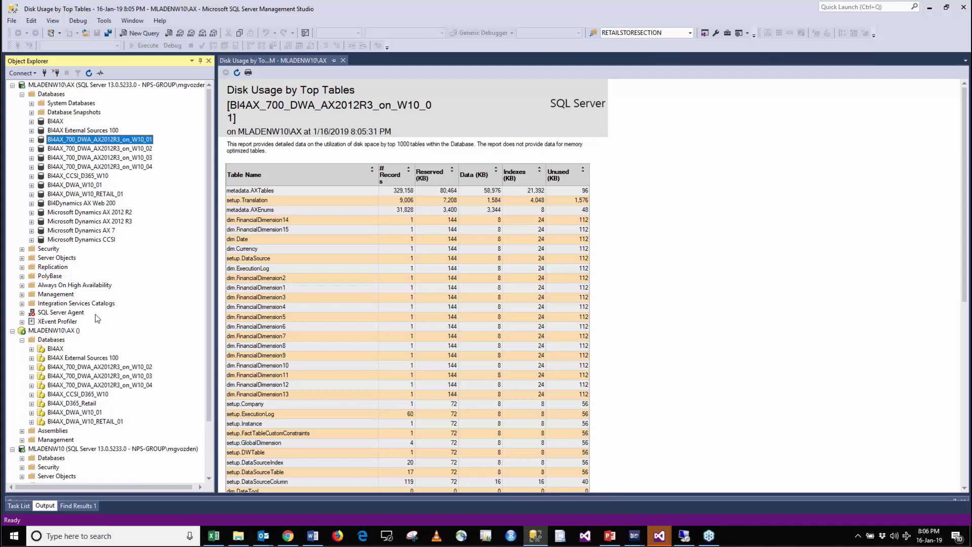
Refresh the Analysis Services server and select the Framework Analysis cube in the BI4AX_700_DWA_AX2012R3_on_W10_01 database
left_click(66, 330)
left_click(88, 74)
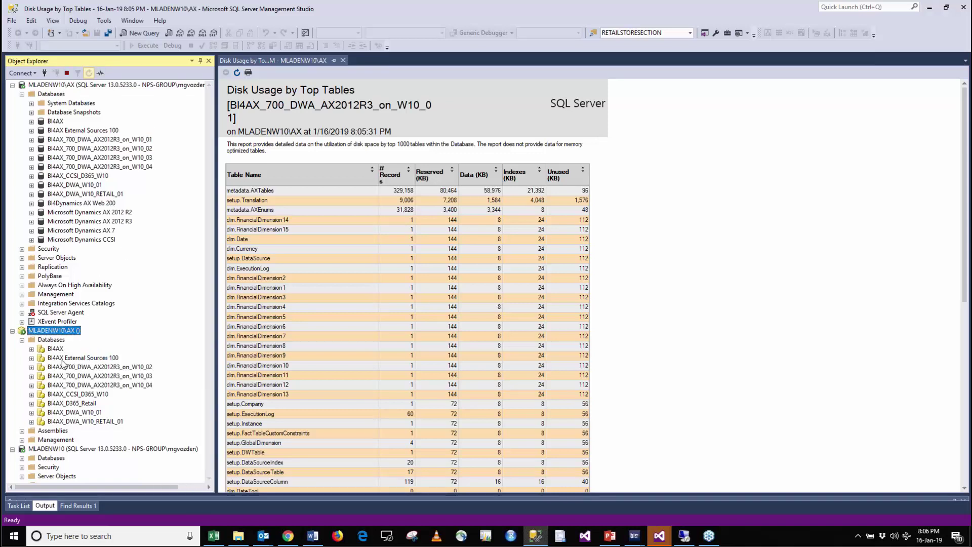
left_click(22, 341)
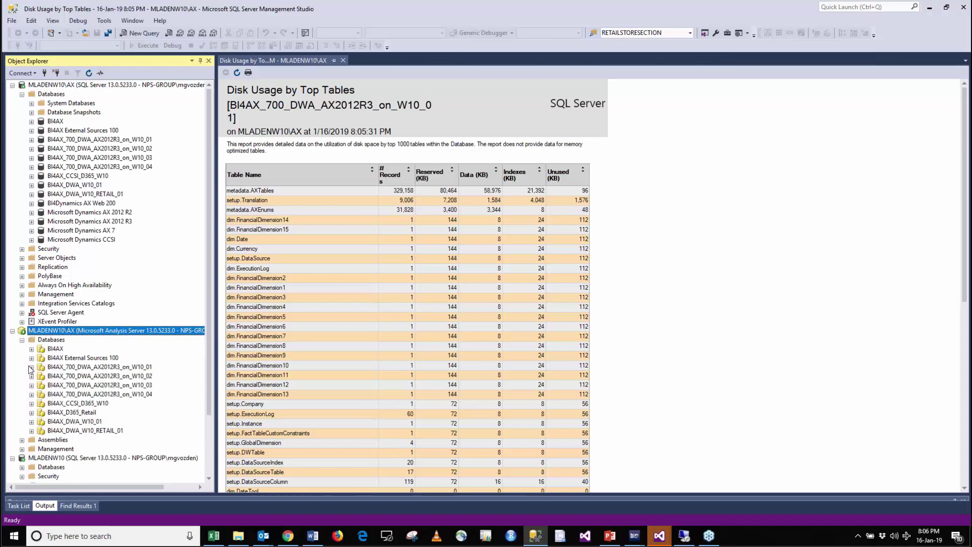
left_click(32, 366)
left_click(41, 394)
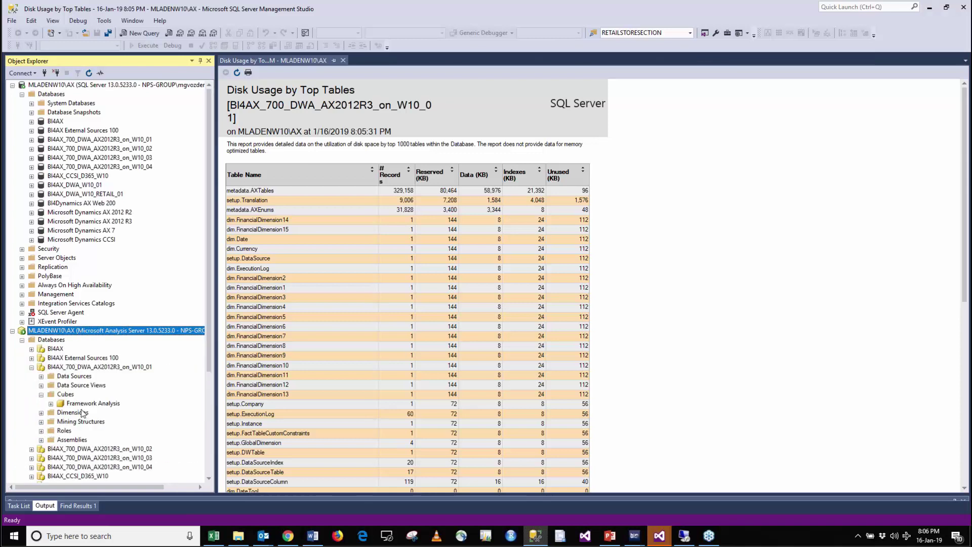
left_click(86, 403)
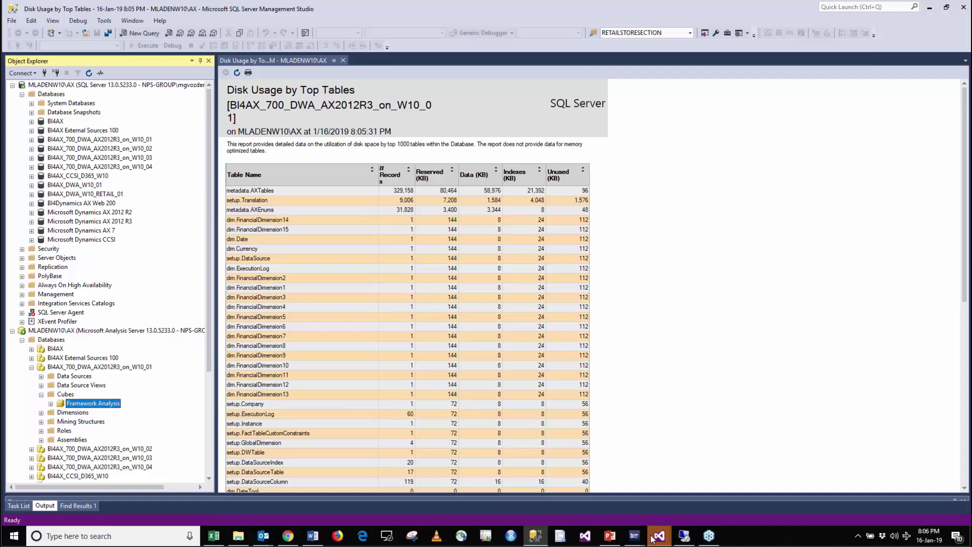
Switch to BI4Dynamics AX and create a new cube named Sales Analysis in the Cube Wizard
mouse_move(639, 542)
left_click(655, 498)
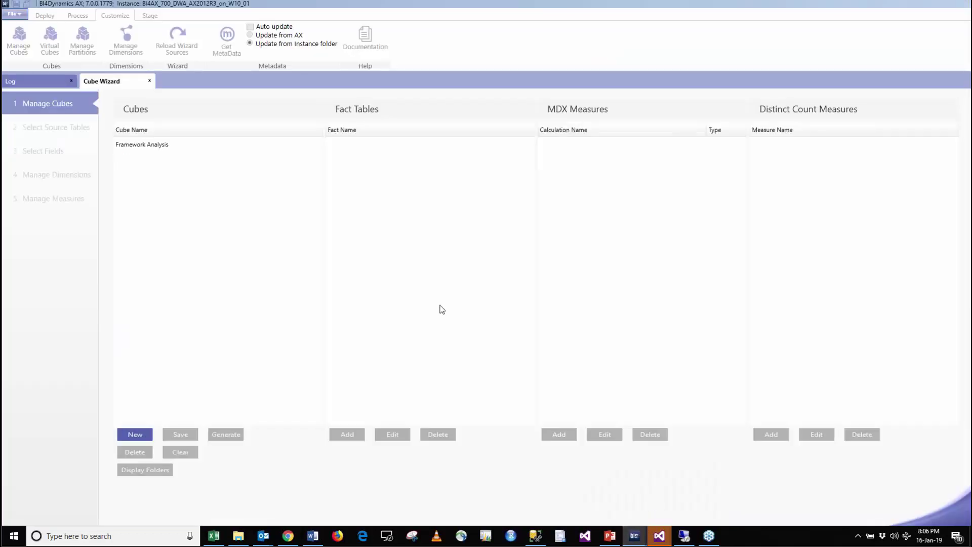
left_click(141, 436)
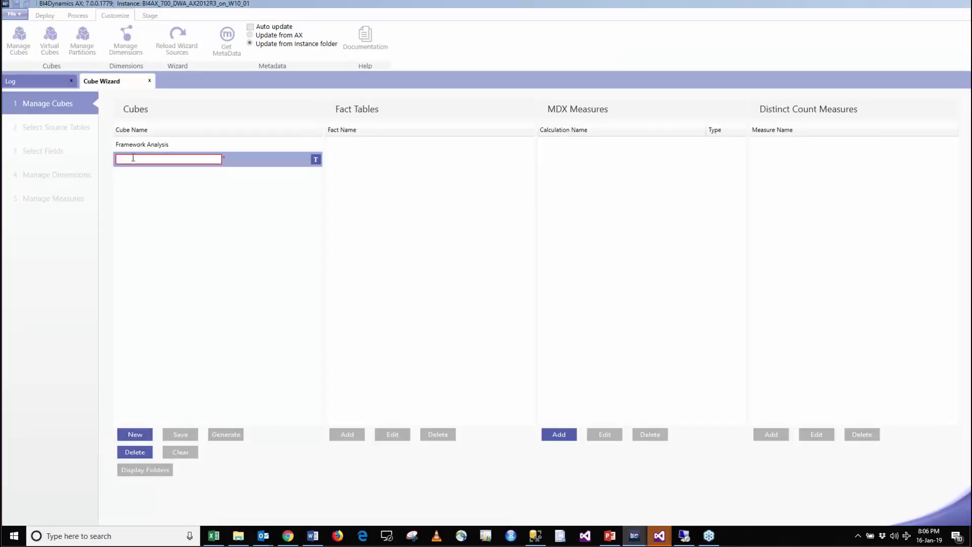
type("Sa")
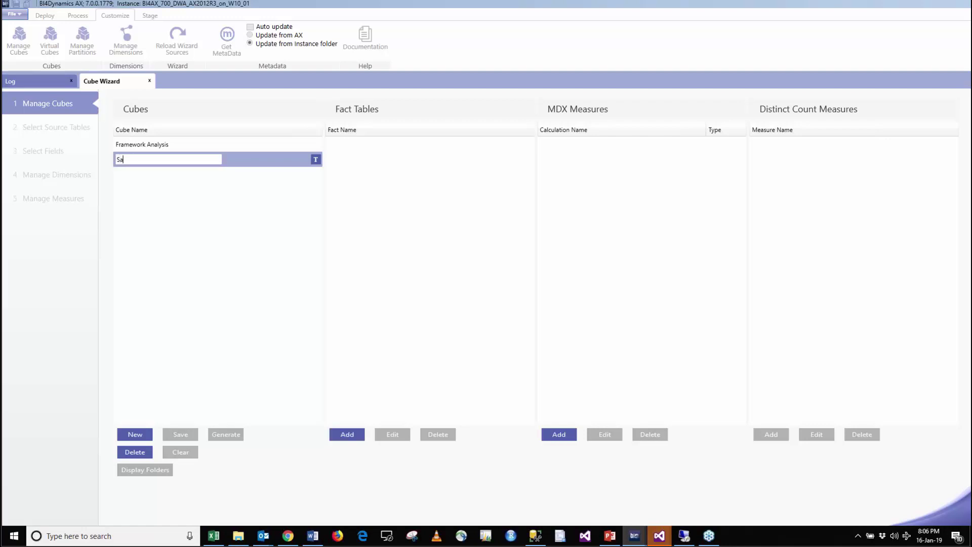
type("les Analysis")
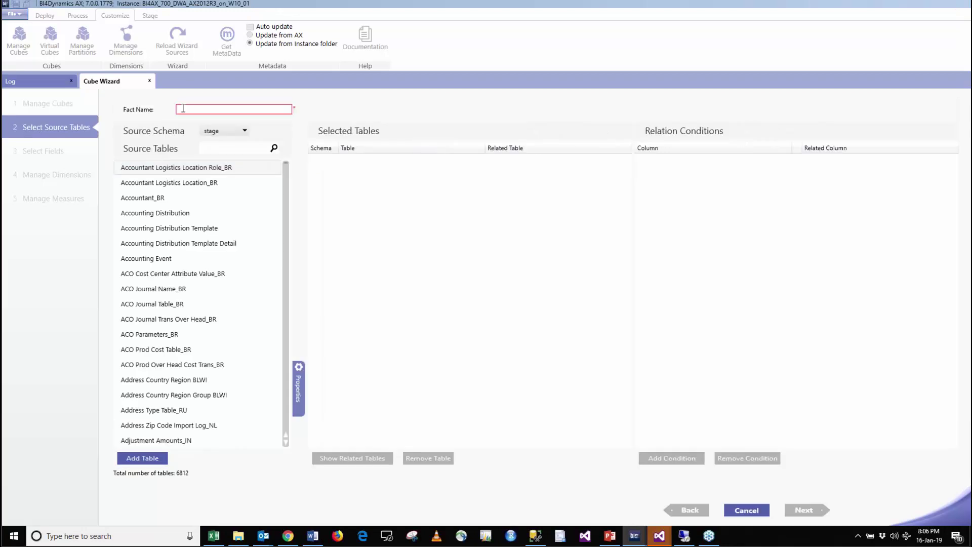
Name the fact table Sales Orders, filter the source tables by "sales tab" and add Sales Table
type("Sa")
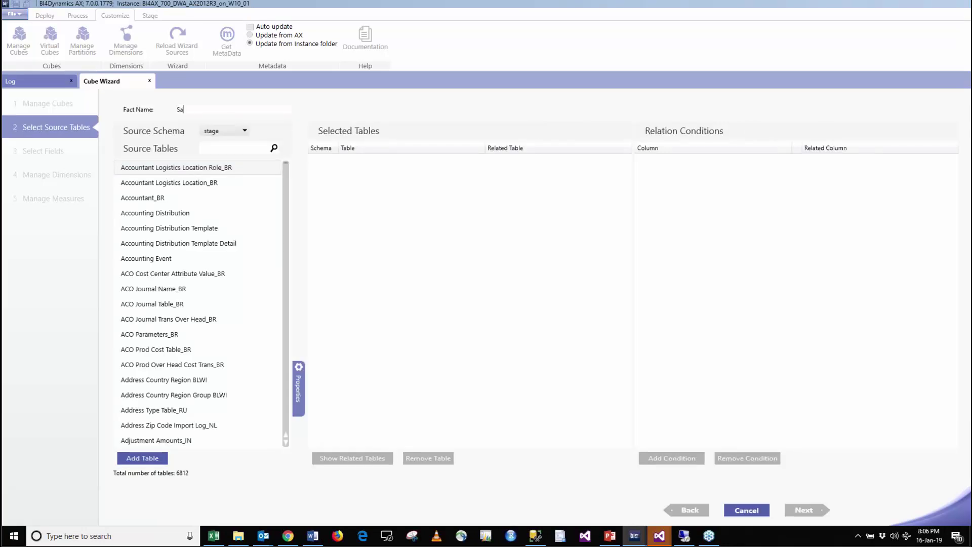
type("les Orders")
left_click(212, 149)
type("sales tab")
left_click(170, 323)
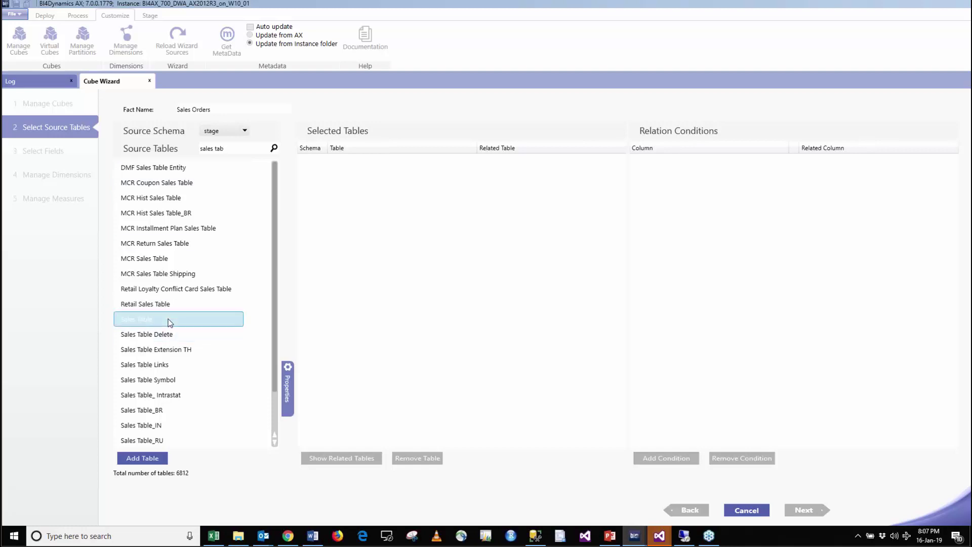
left_click(152, 459)
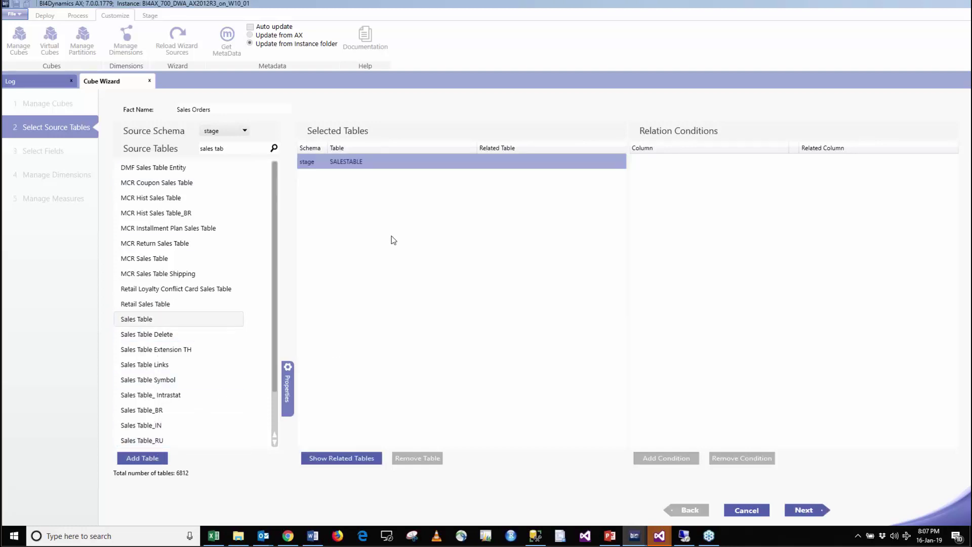
Show the tables related to SALESTABLE and add Sales Line to the selected tables
left_click(358, 458)
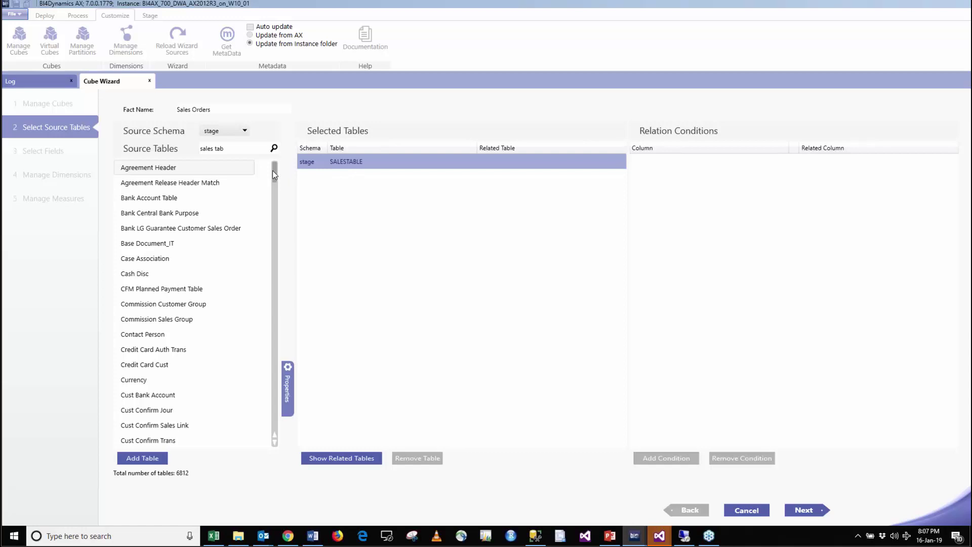
left_click_drag(272, 170, 271, 344)
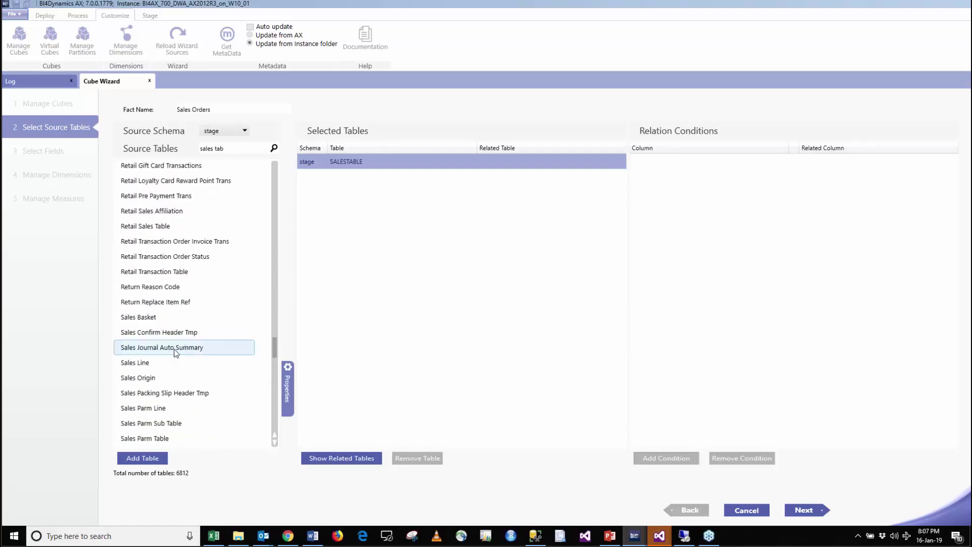
left_click(155, 362)
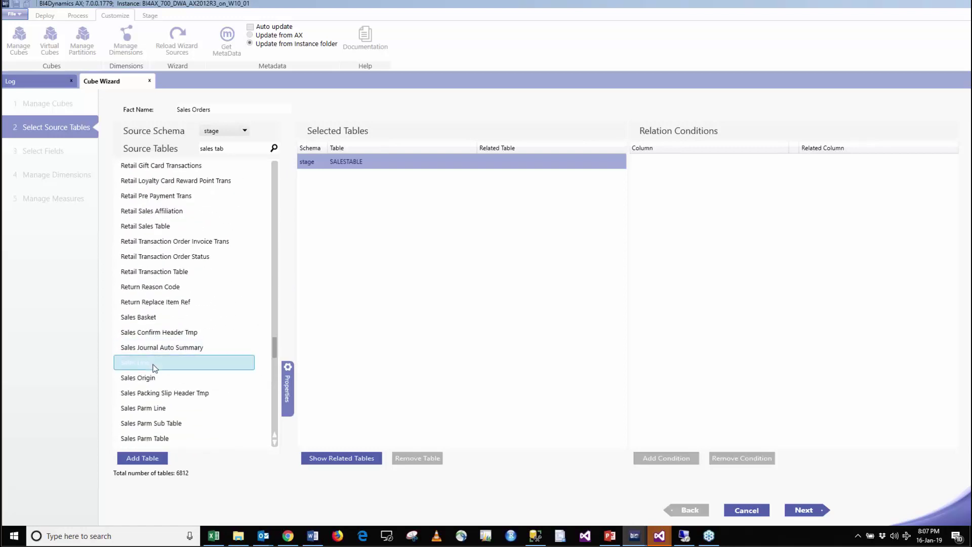
left_click(154, 461)
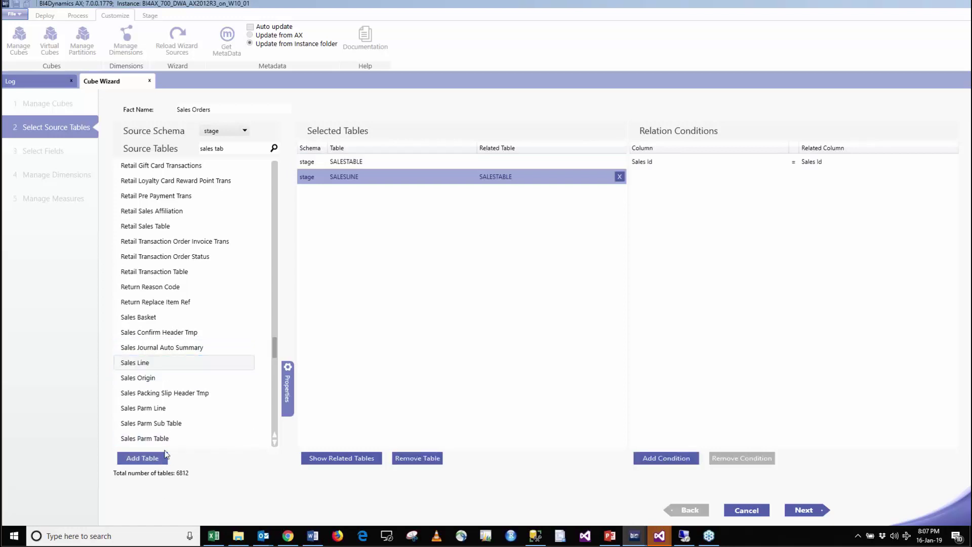
Check the relation between SALESLINE and SALESTABLE, and consult the planned field list in the Webinar plan document in Word
left_click(496, 166)
left_click(496, 177)
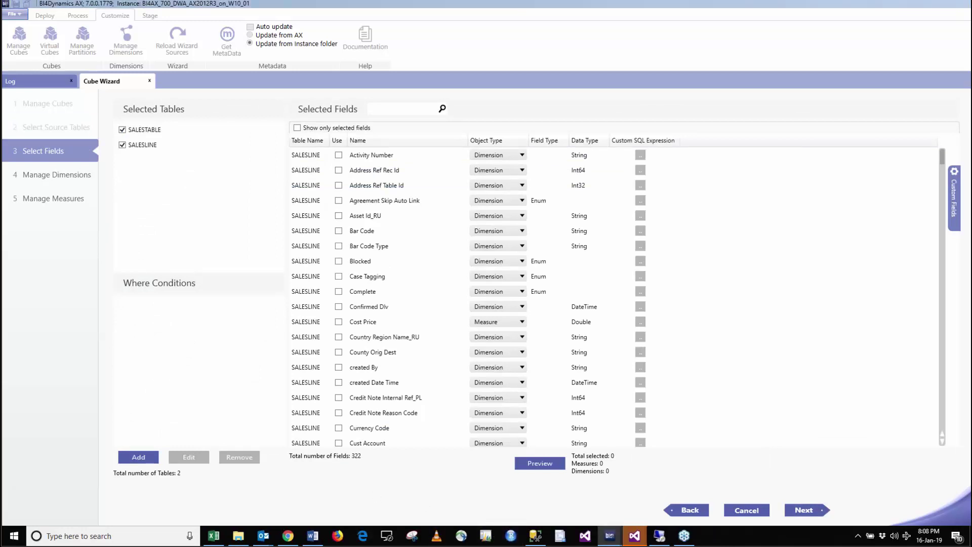
key("alt+Tab")
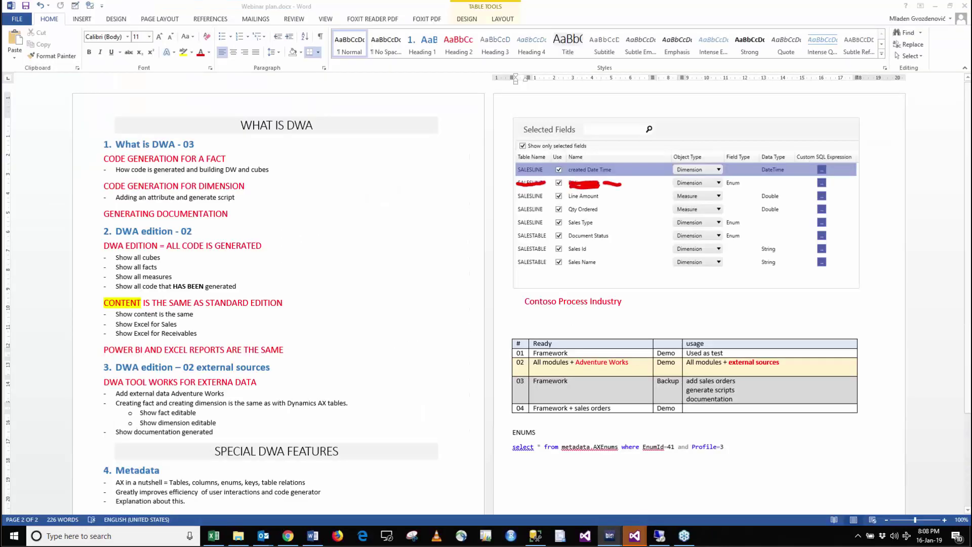
key("alt+Tab")
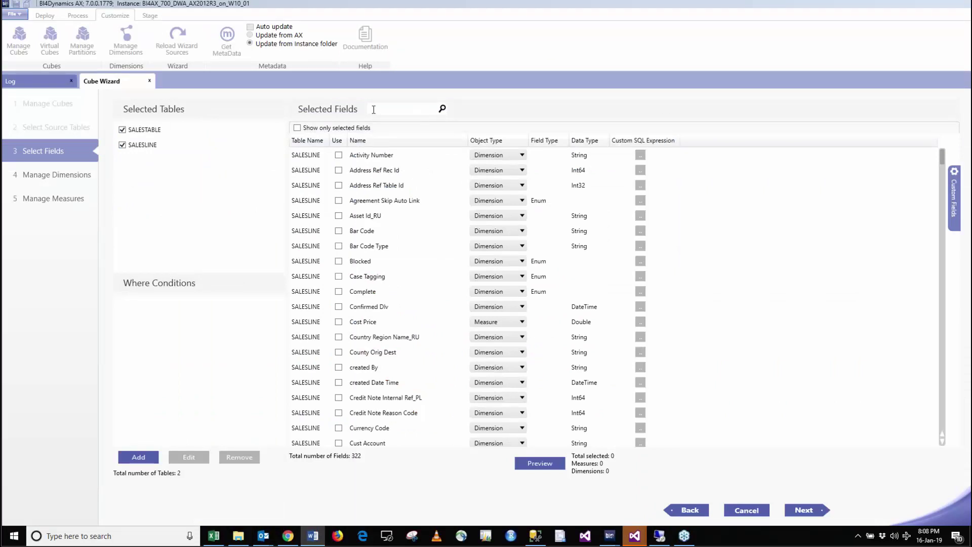
Show only the SALESTABLE fields, filter them by "sales" and include Sales Id and Sales Name
left_click(374, 109)
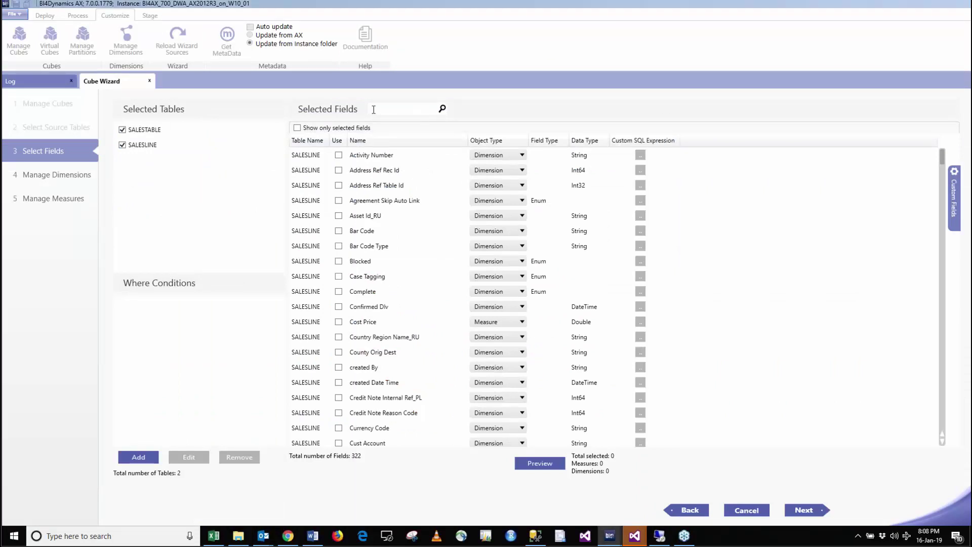
left_click(122, 145)
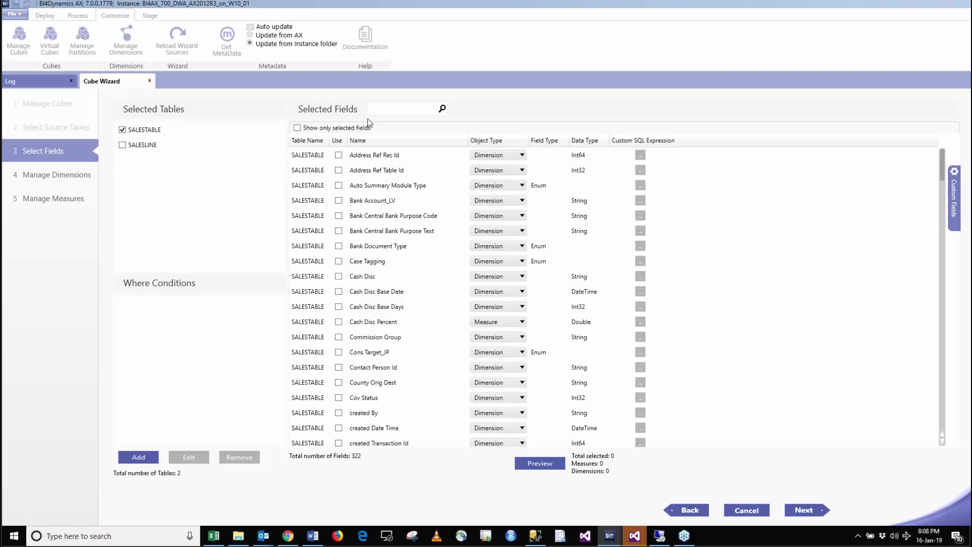
type("sales")
key("Return")
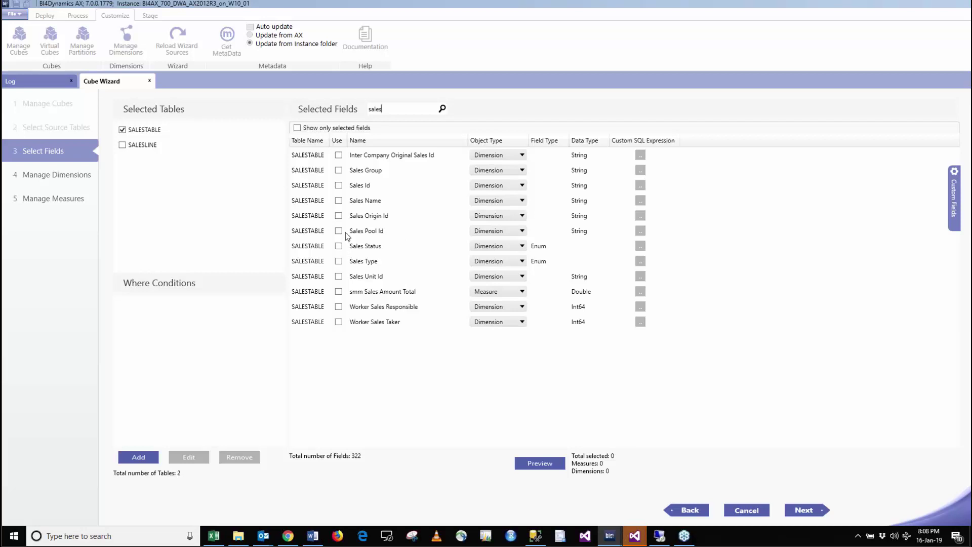
left_click(339, 185)
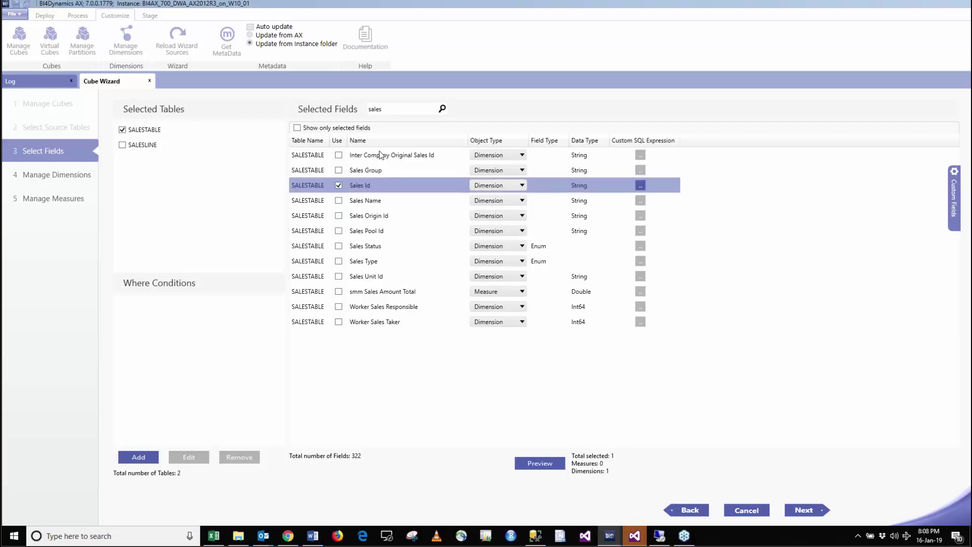
left_click(339, 202)
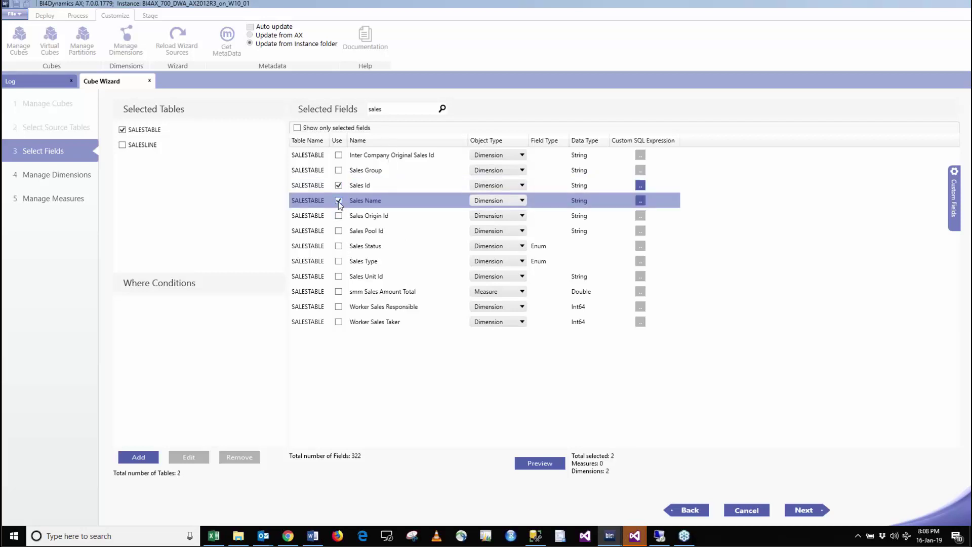
Filter the SALESTABLE fields by "statu" and include Document Status
left_click_drag(382, 110, 347, 112)
type("stus")
key("BackSpace")
type("tu")
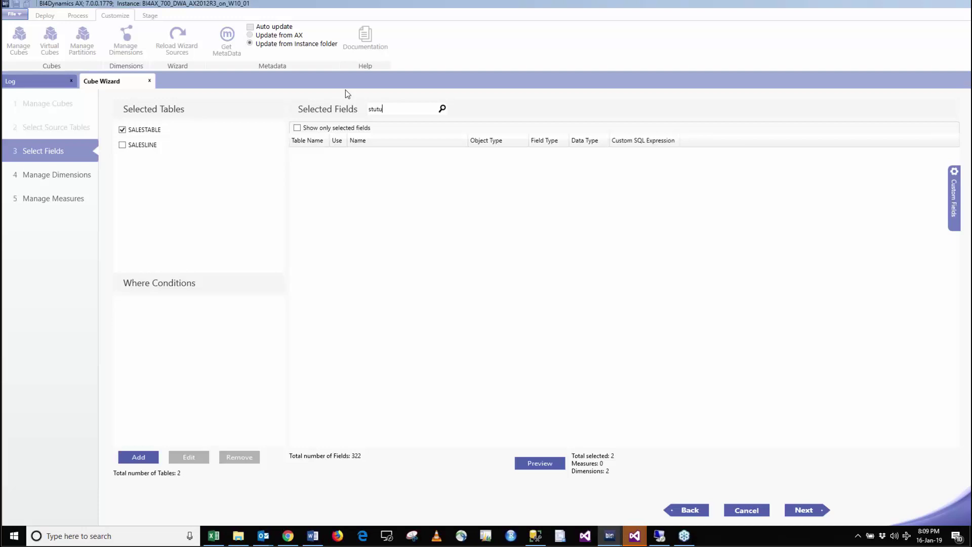
key("BackSpace")
key("BackSpace")
key("BackSpace")
type("atu")
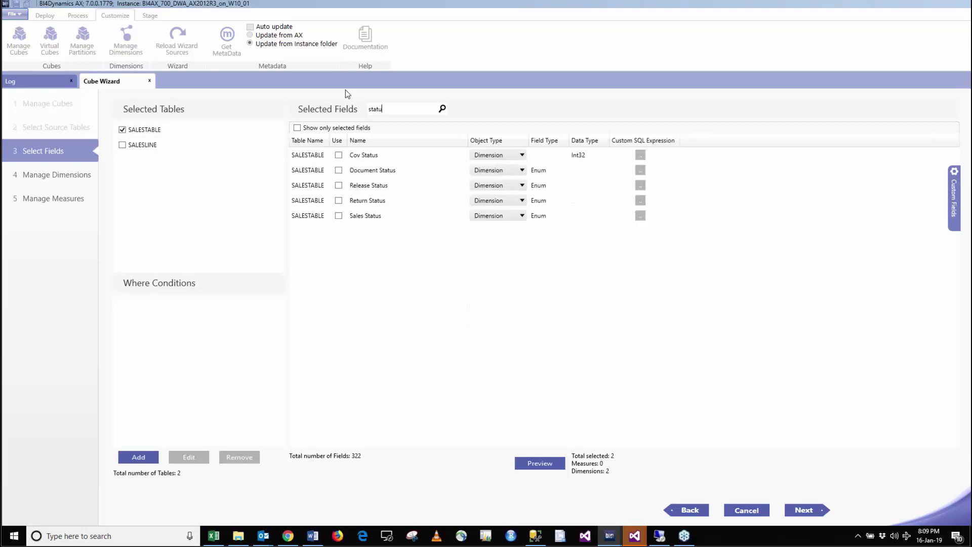
left_click(342, 169)
Show only the SALESLINE fields, filter them by "amo" and include Line Amount
left_click_drag(389, 111, 363, 112)
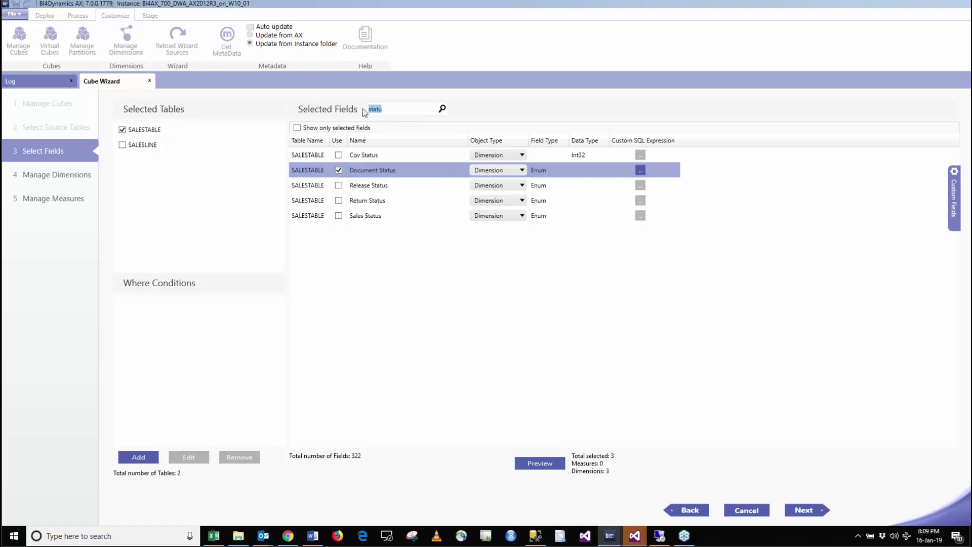
key("BackSpace")
left_click(122, 129)
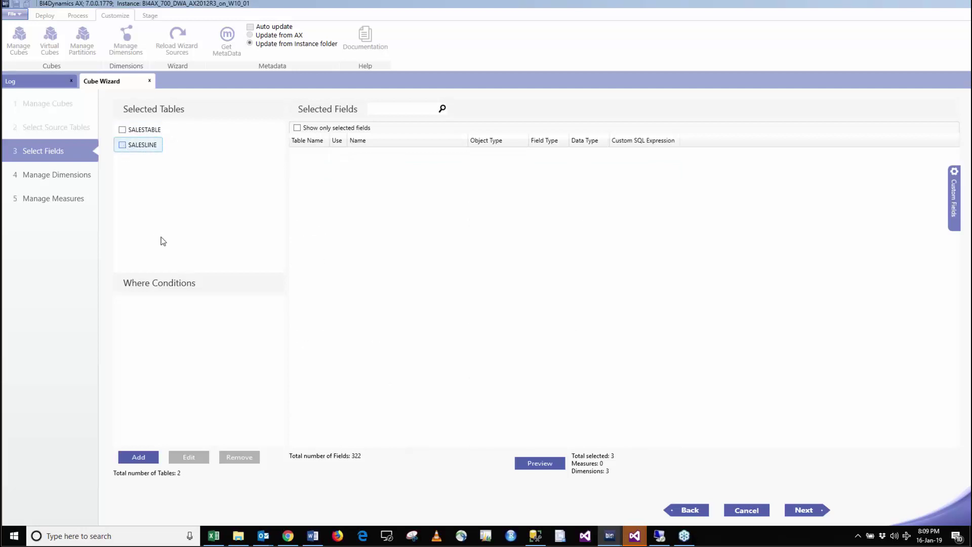
left_click(122, 145)
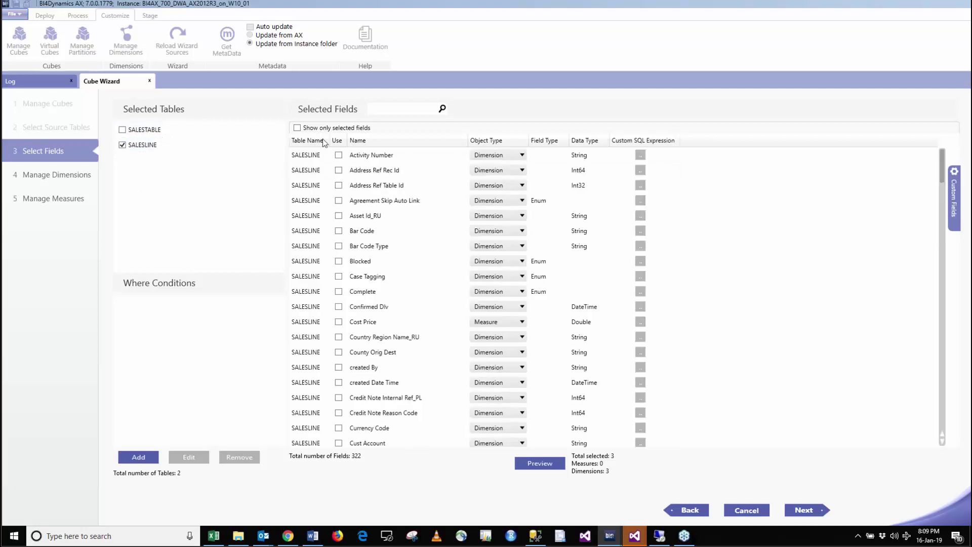
left_click(382, 111)
type("amo")
left_click(345, 154)
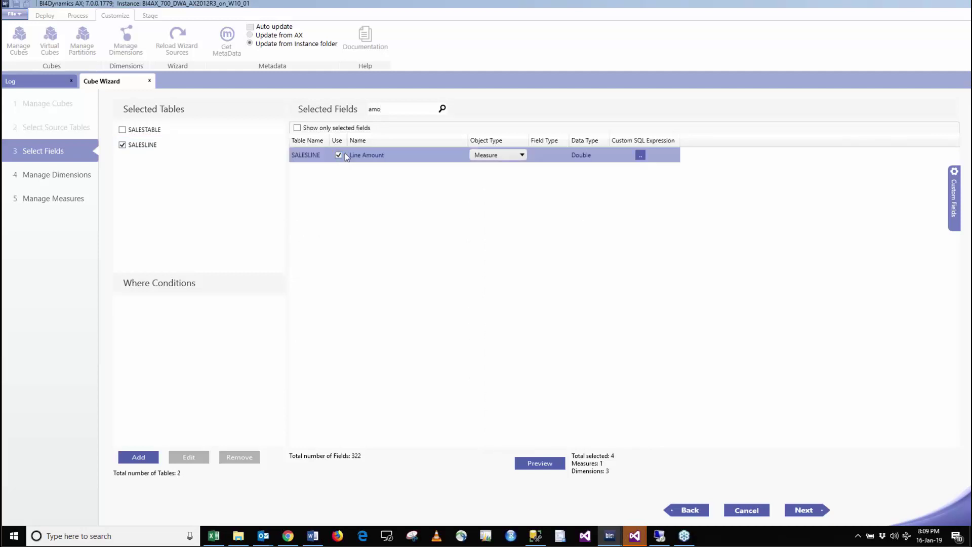
Filter the SALESLINE fields by "qt" to include Sales Qty and by "dat" to include created Date Time
left_click_drag(384, 112, 351, 113)
type("qt")
left_click(338, 276)
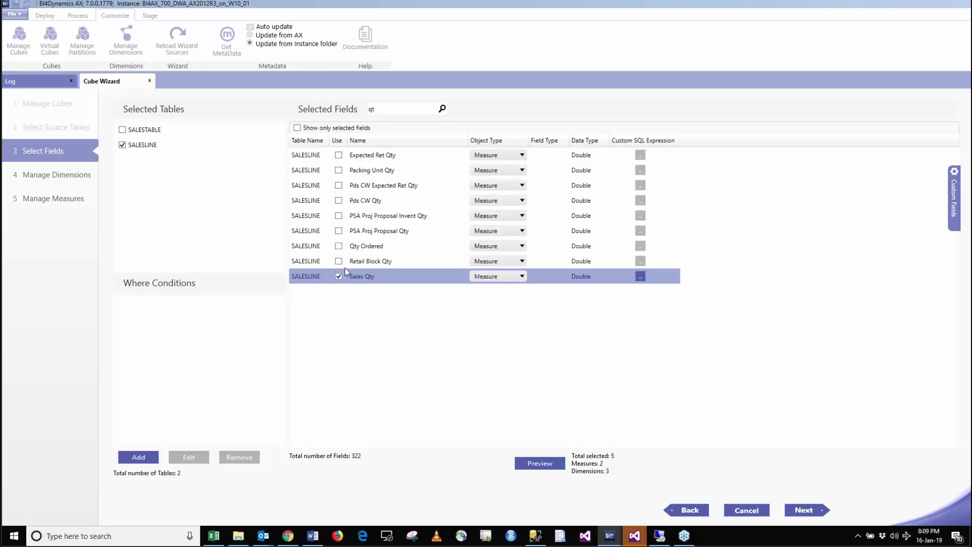
left_click_drag(386, 109, 355, 100)
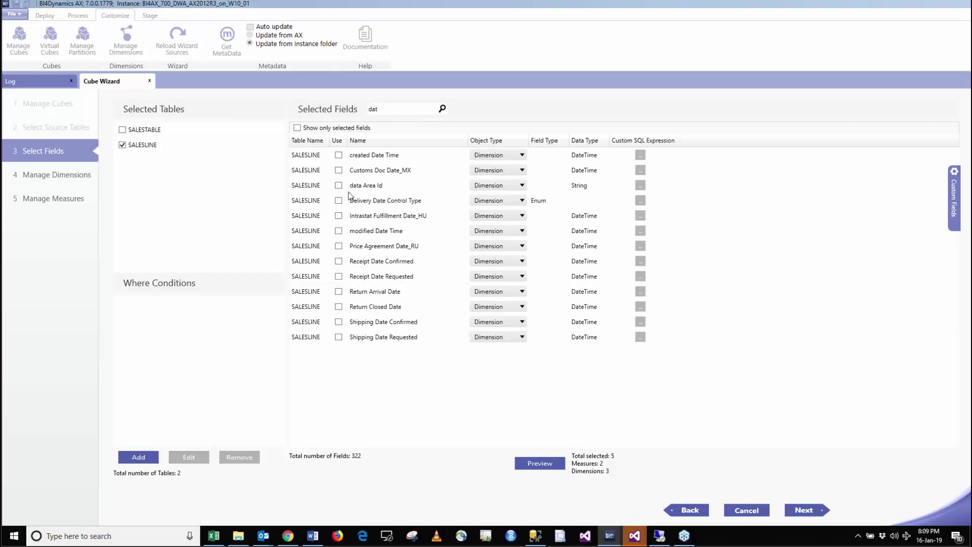
left_click(339, 154)
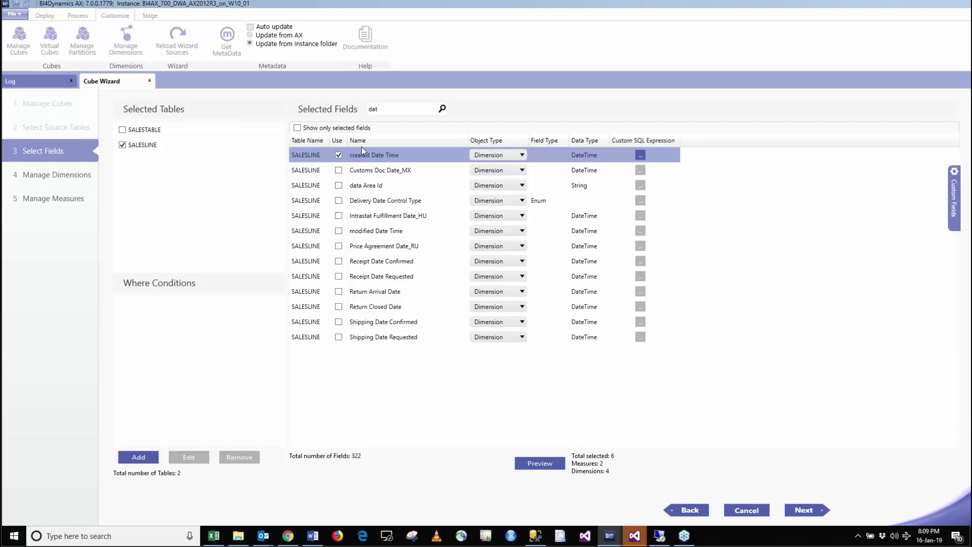
Include the SALESLINE field Sales Type using the filter "typ", and show the unfiltered fields of both tables
double_click(373, 109)
type("typ")
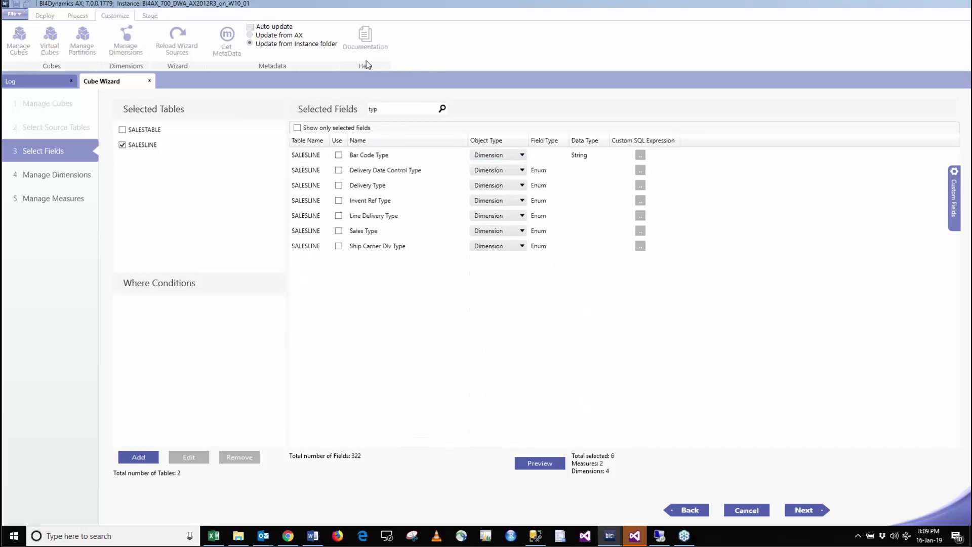
left_click(338, 231)
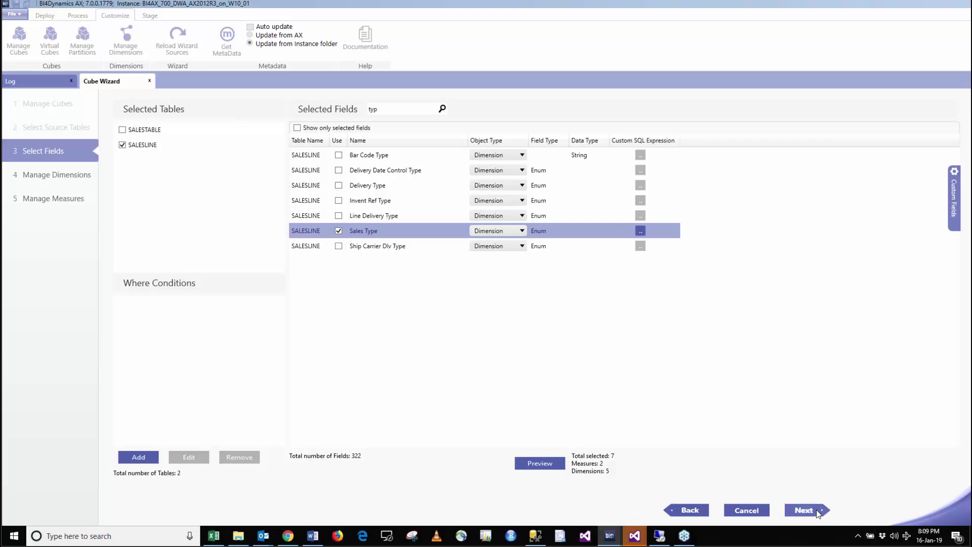
left_click(123, 130)
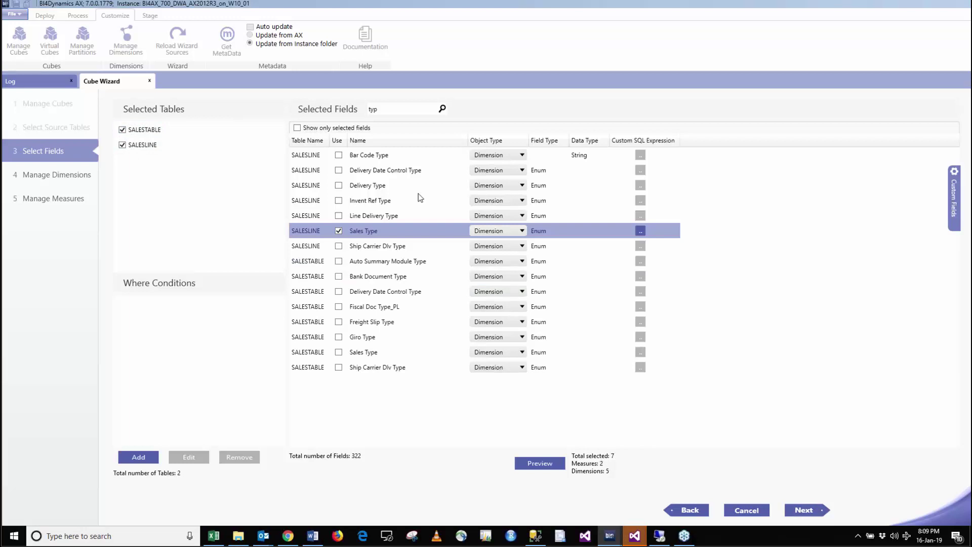
left_click_drag(387, 109, 351, 112)
key("BackSpace")
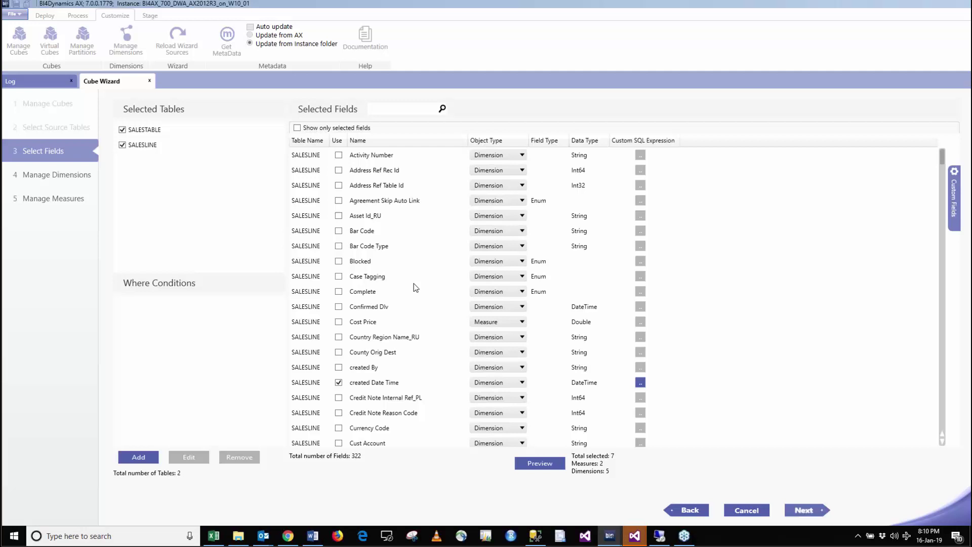
Add the Sales Id dimension as Sales Document Id and the Sales Name dimension as Customer Name to the selected dimensions
left_click(224, 157)
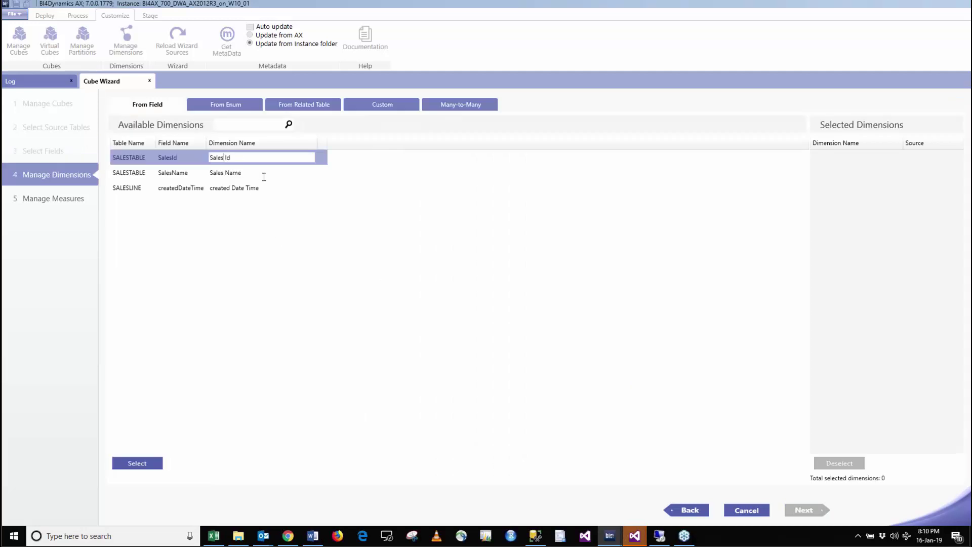
type("Document")
left_click(133, 462)
left_click(228, 159)
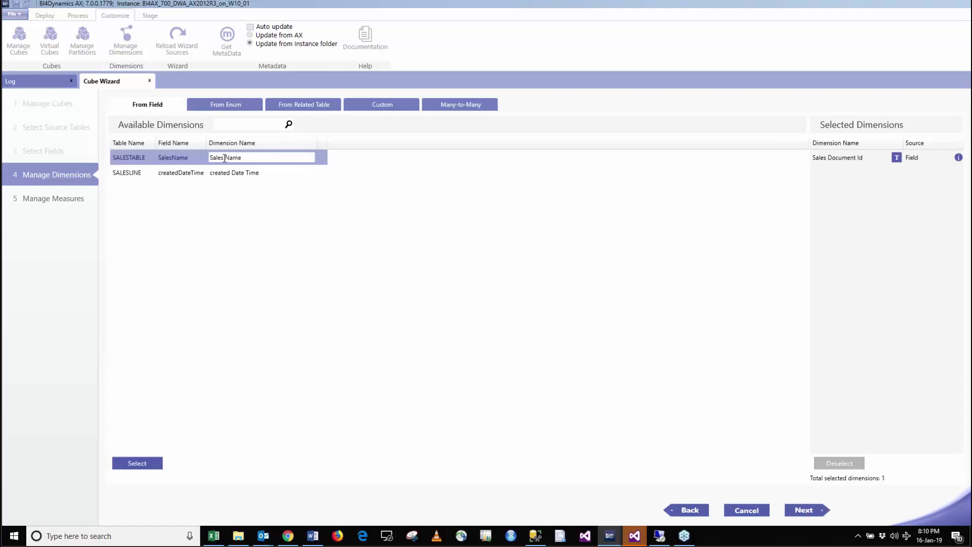
double_click(219, 158)
type("Customer")
left_click(137, 463)
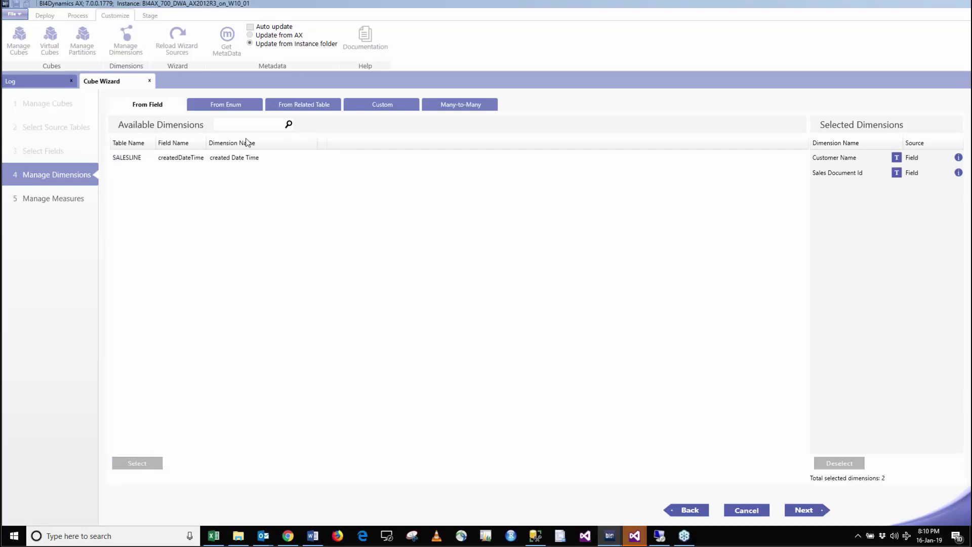
Rename the created Date Time dimension to Date and add it to the selected dimensions
left_click(261, 159)
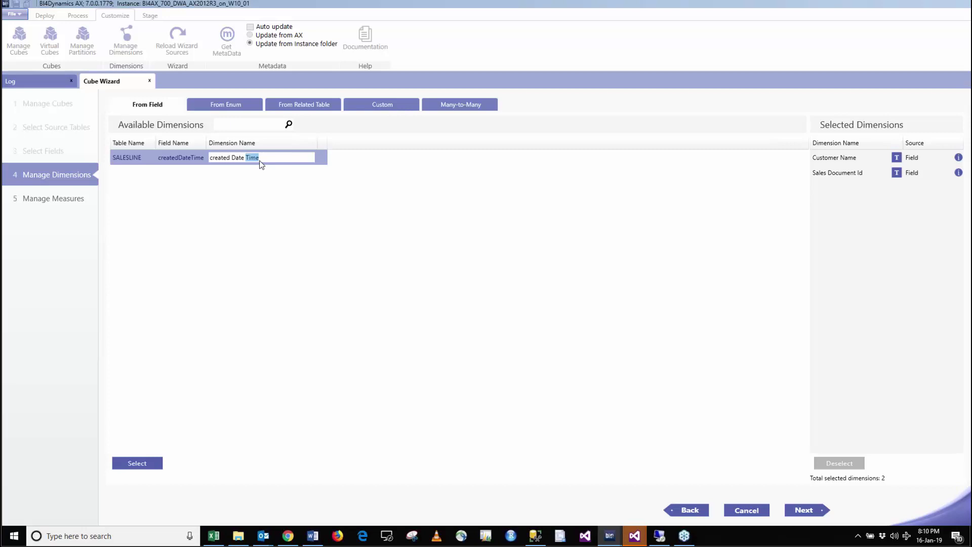
key("BackSpace")
key("BackSpace")
key("BackSpace")
key("BackSpace")
key("BackSpace")
double_click(220, 158)
key("BackSpace")
left_click(152, 464)
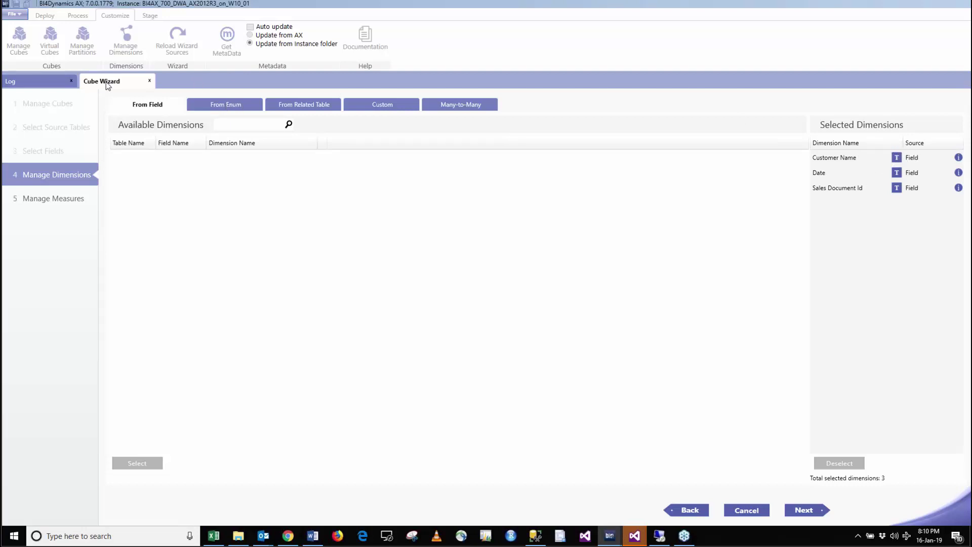
Add the enum-based dimensions Document Status and Sales Type to the selected dimensions
left_click(218, 105)
left_click(220, 158)
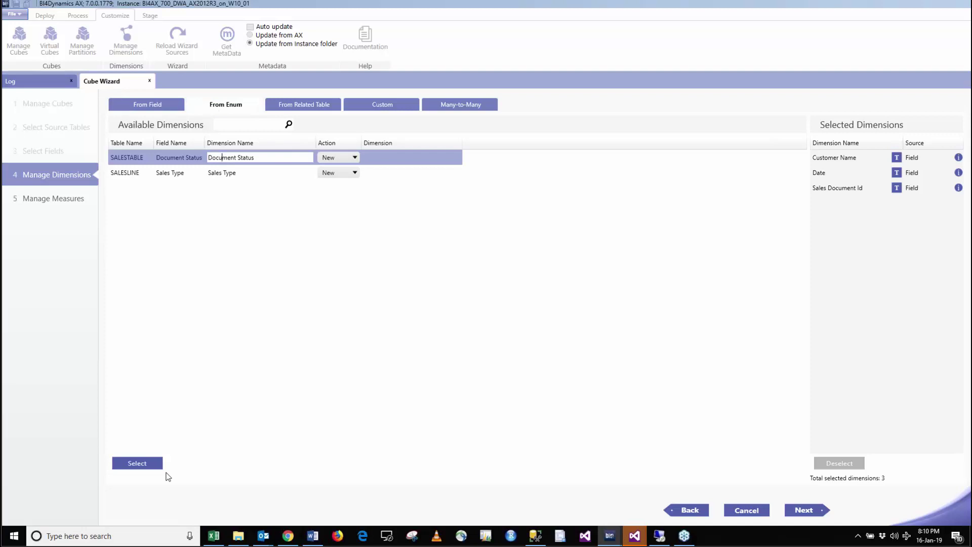
left_click(152, 462)
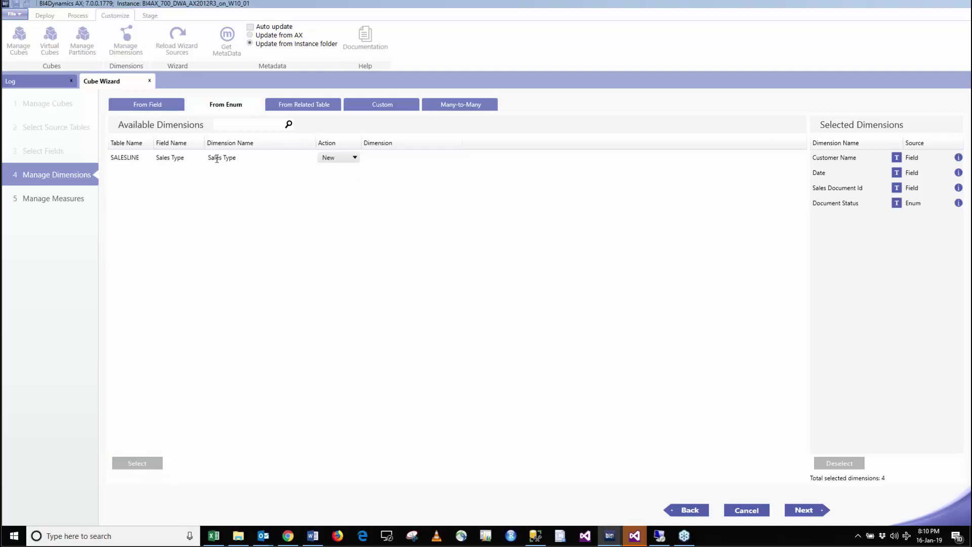
left_click(215, 158)
left_click(135, 464)
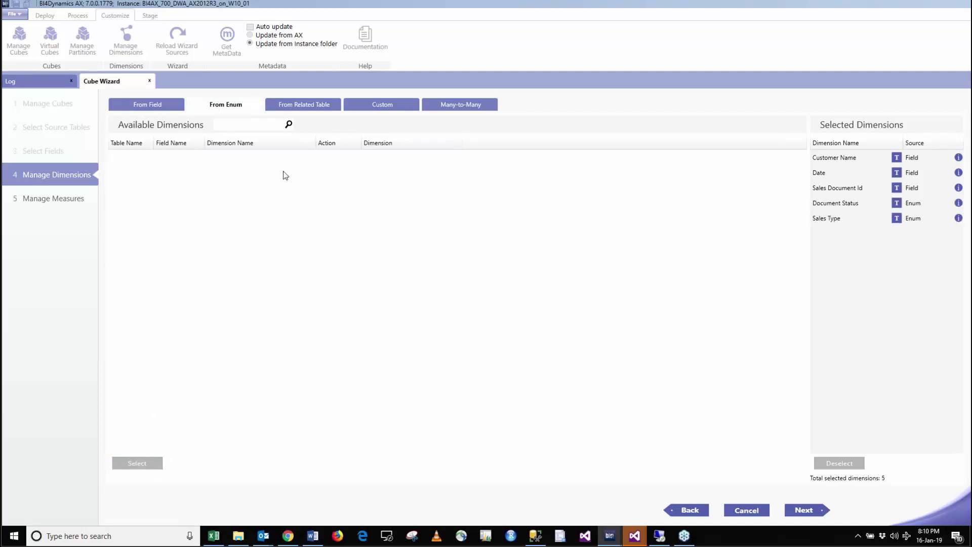
Filter the related-table dimensions by "cu", rename Cust Table to Customer and add it to the selected dimensions
left_click(306, 105)
mouse_move(544, 168)
left_mouse_down()
mouse_move(547, 395)
mouse_move(547, 163)
left_mouse_up()
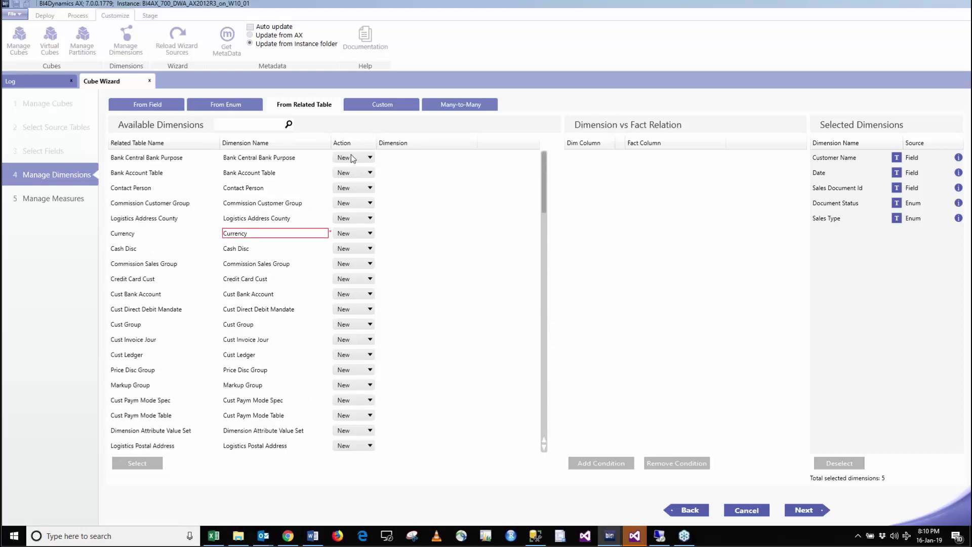
left_click(239, 126)
type("c")
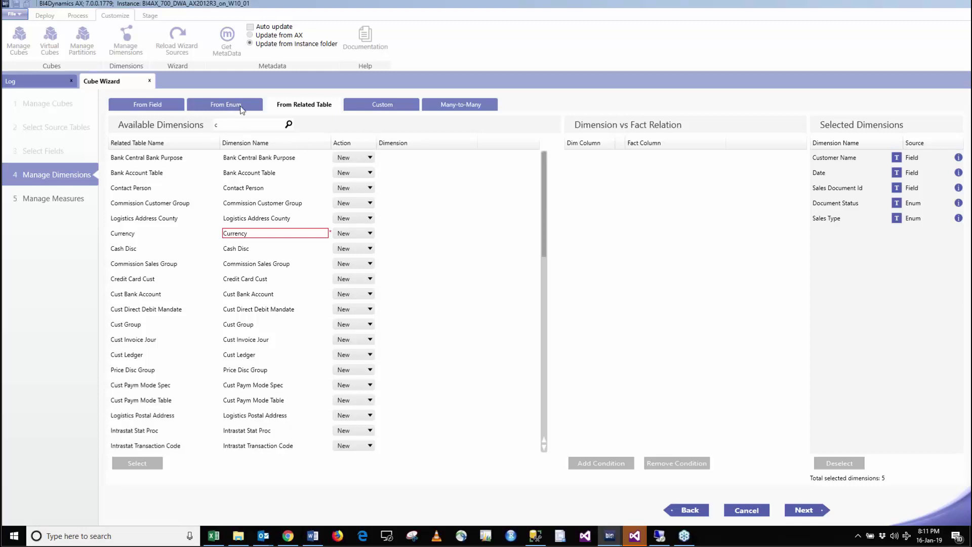
type("u")
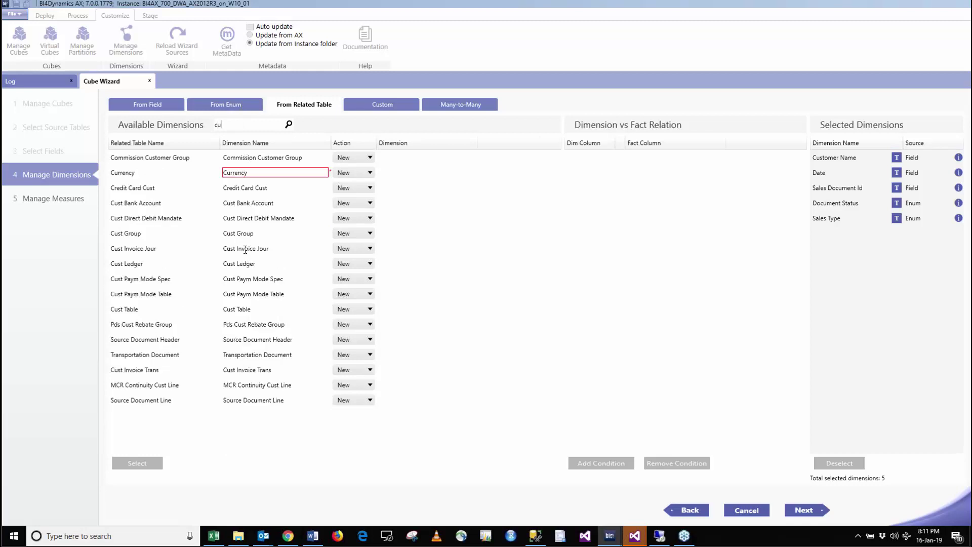
left_click(246, 310)
type("C")
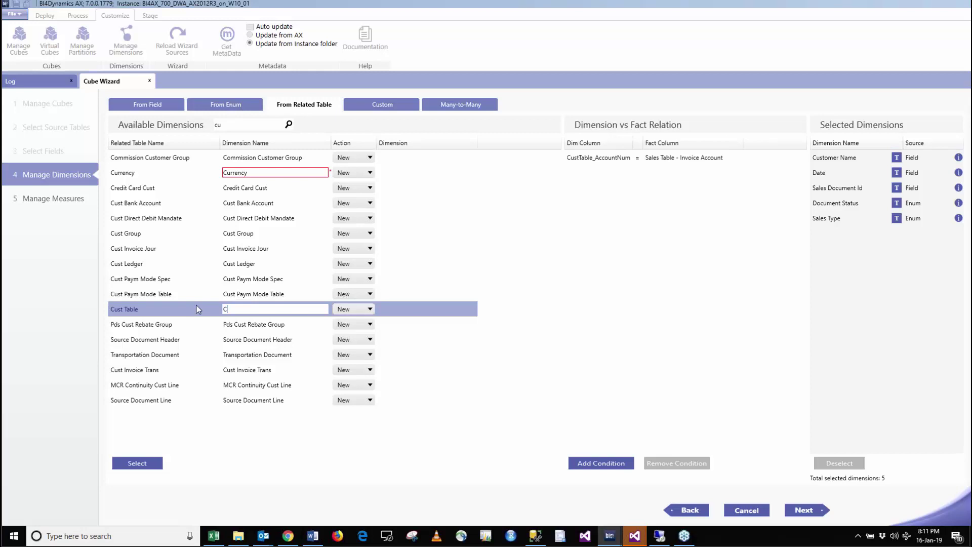
type("ustomer")
left_click(146, 466)
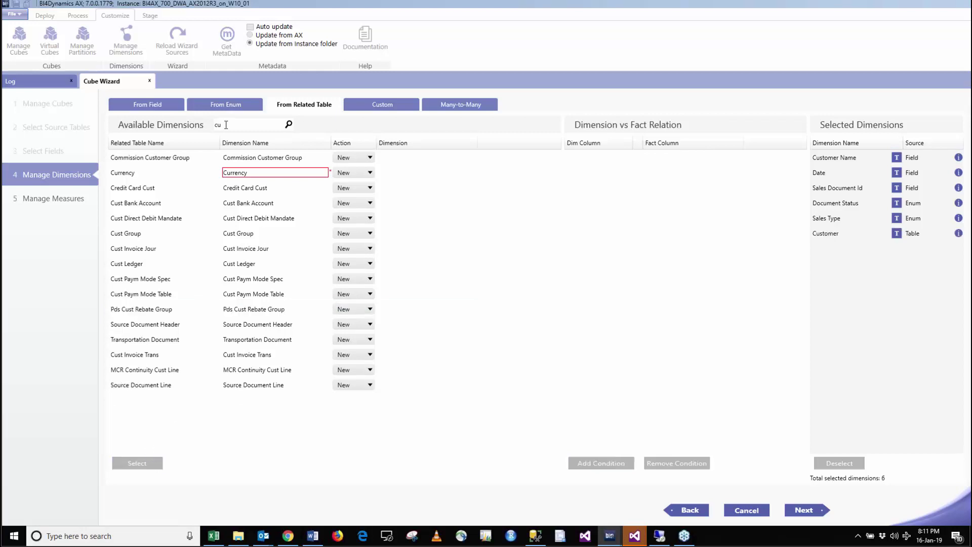
Filter the related-table dimensions by "In", rename Invent Table to Item and add it to the selected dimensions
left_click_drag(226, 124, 201, 125)
key("BackSpace")
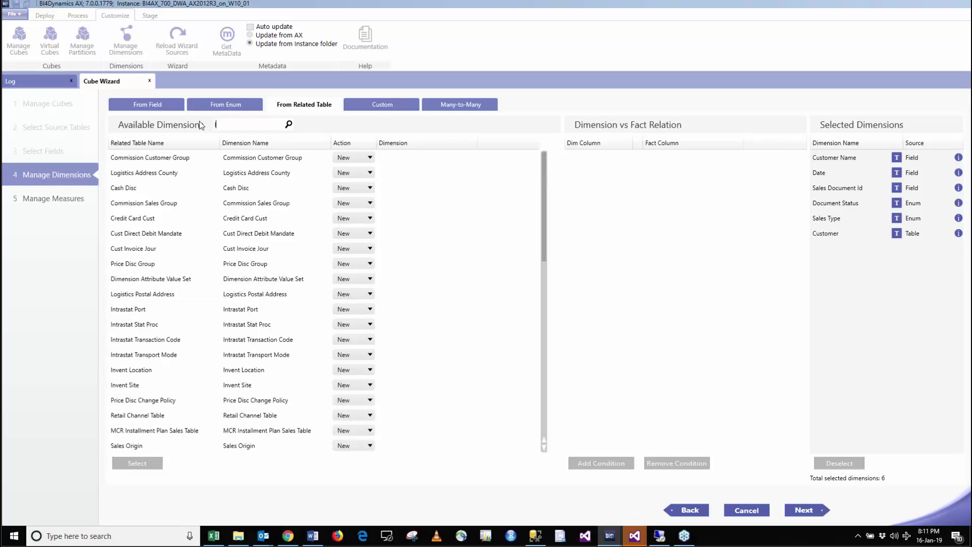
type("In")
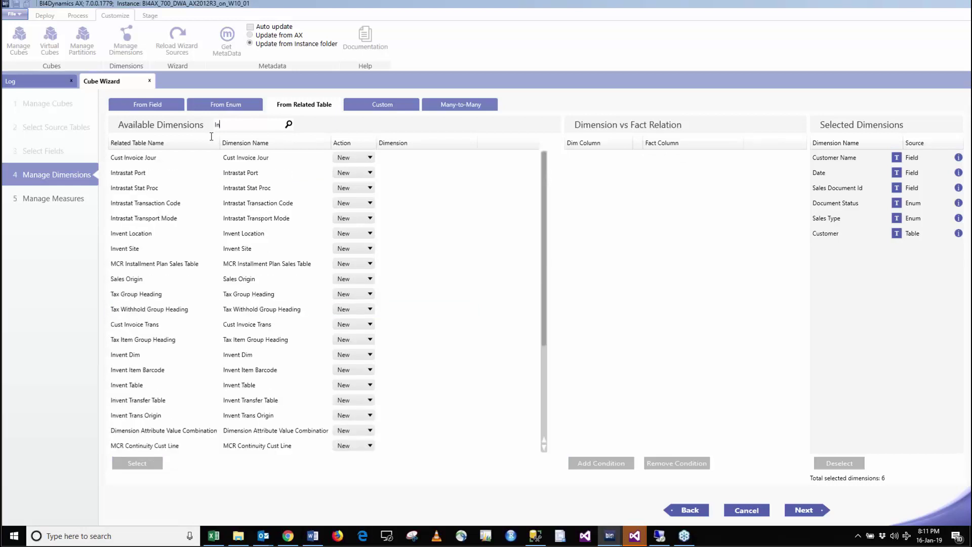
left_click(246, 387)
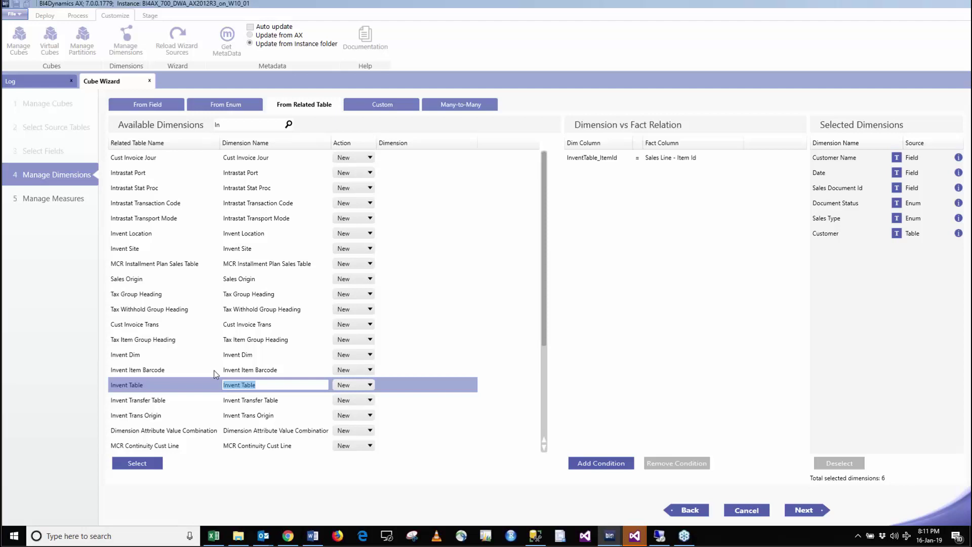
type("item")
key("Home")
type("I")
left_click(161, 458)
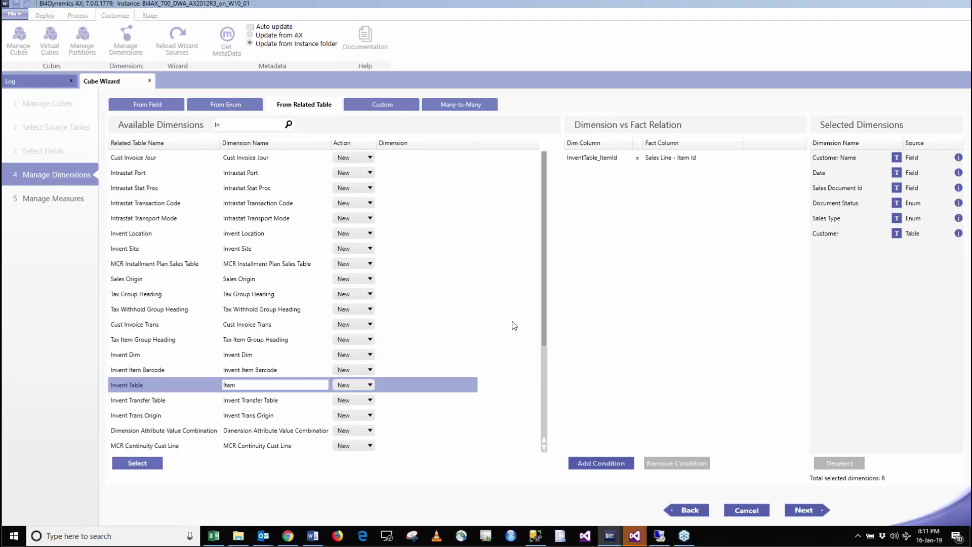
Proceed to the measures and rename the base measures Line Amount to Amount and Sales Qty to Qty
left_click(822, 515)
double_click(234, 144)
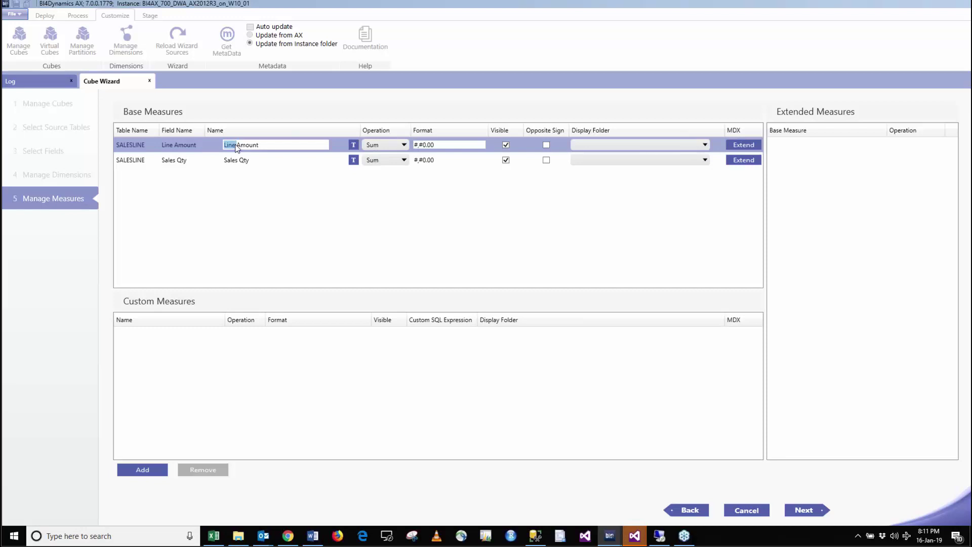
key("BackSpace")
left_click(237, 162)
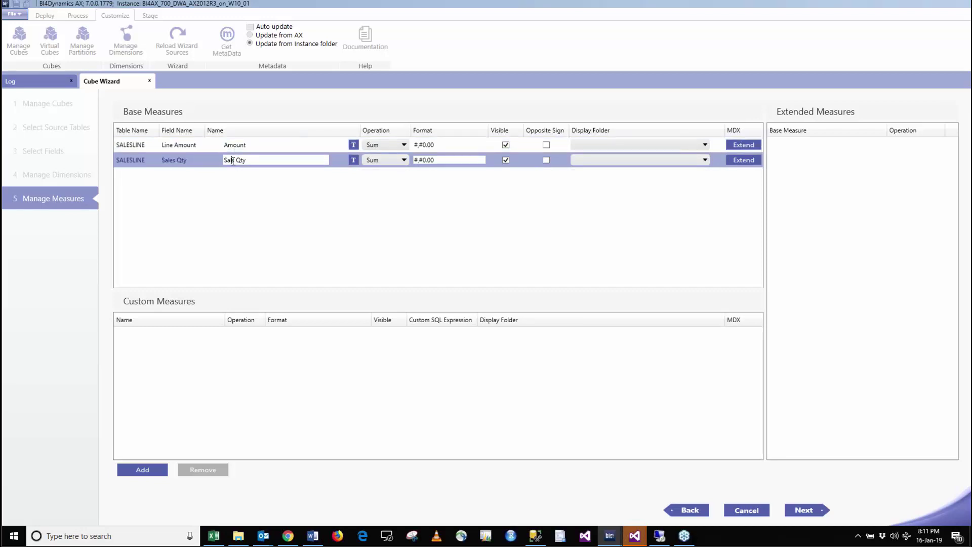
double_click(234, 161)
key("BackSpace")
Extend the Amount measure with three time calculations: YTD, YOY and Last Periods
left_click(249, 145)
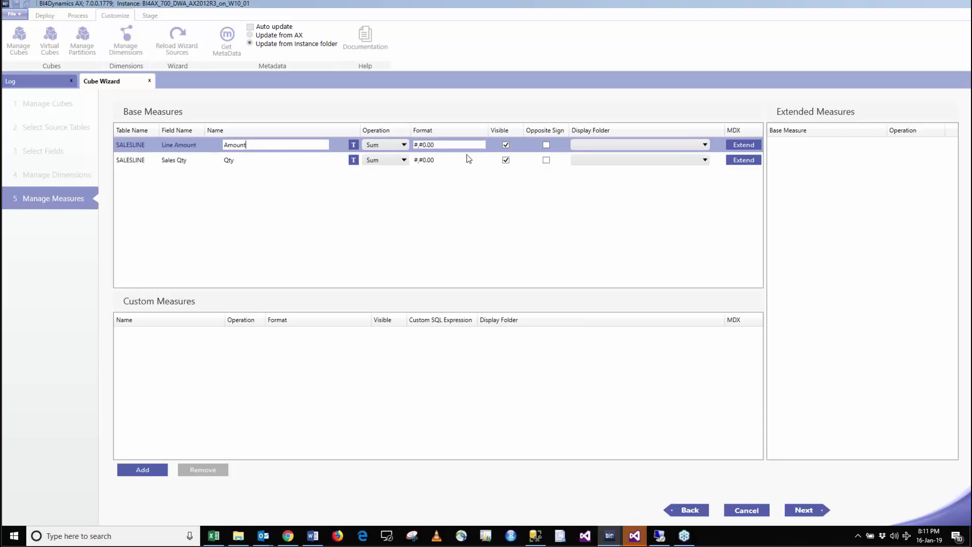
left_click(748, 147)
left_click(754, 146)
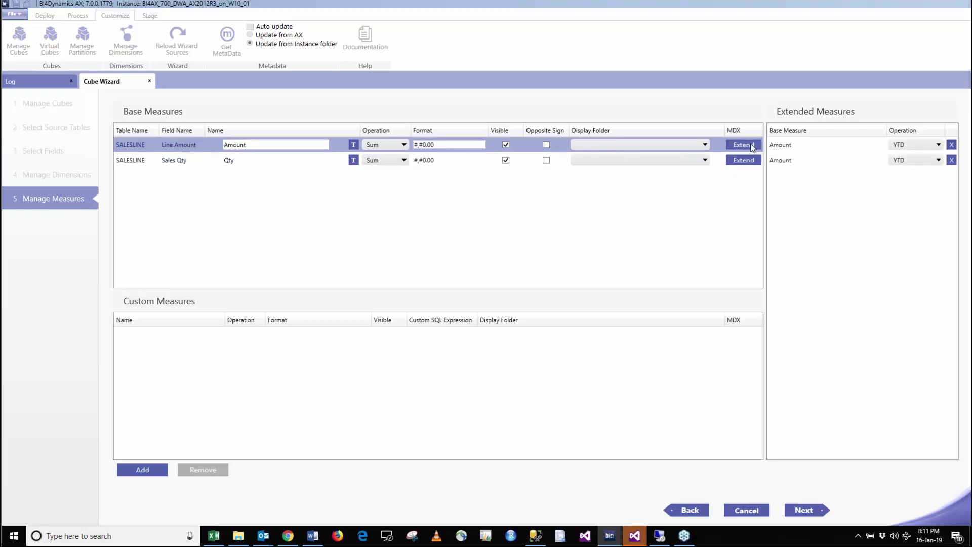
left_click(754, 147)
left_click(910, 161)
left_click(900, 207)
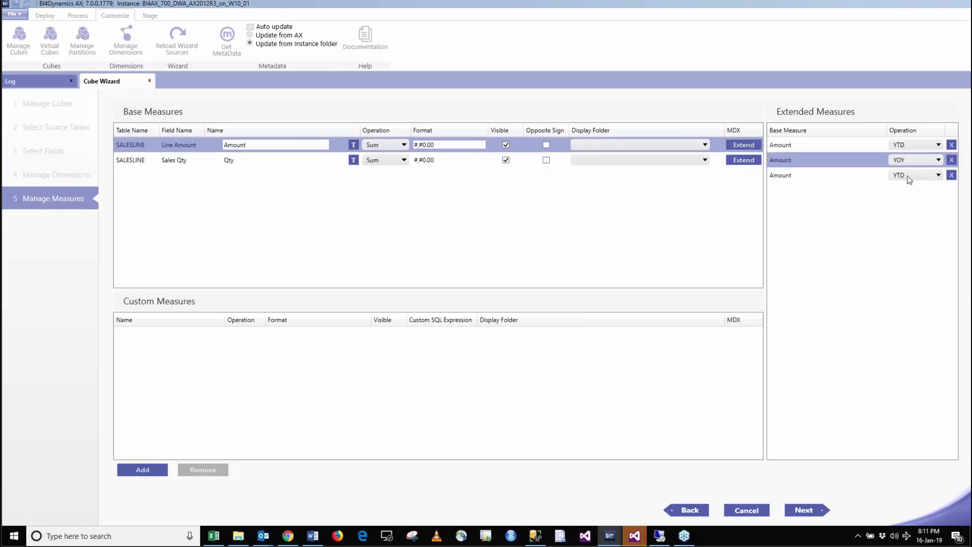
left_click(907, 175)
left_click(906, 175)
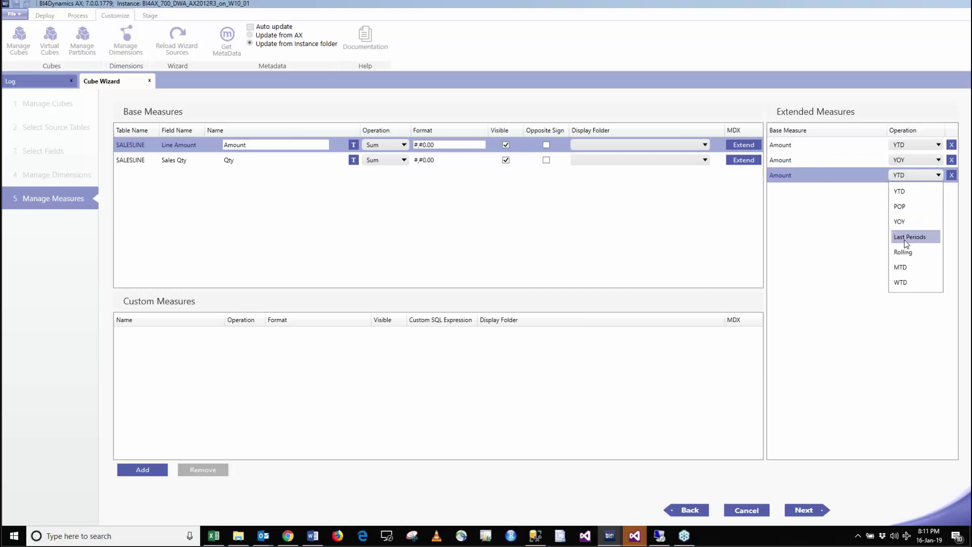
left_click(904, 238)
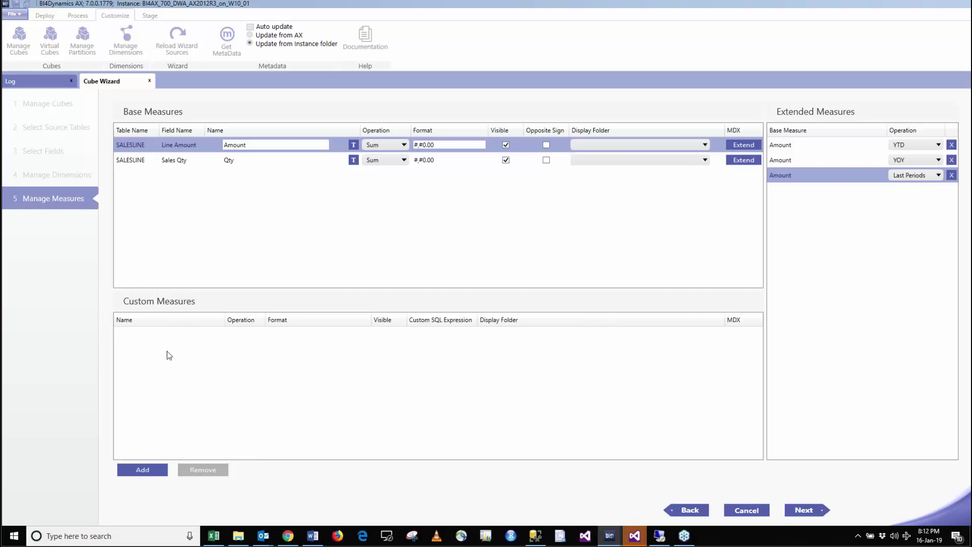
Add a custom measure named "# lines" with the SQL expression 1 and check the stored expression
left_click(141, 470)
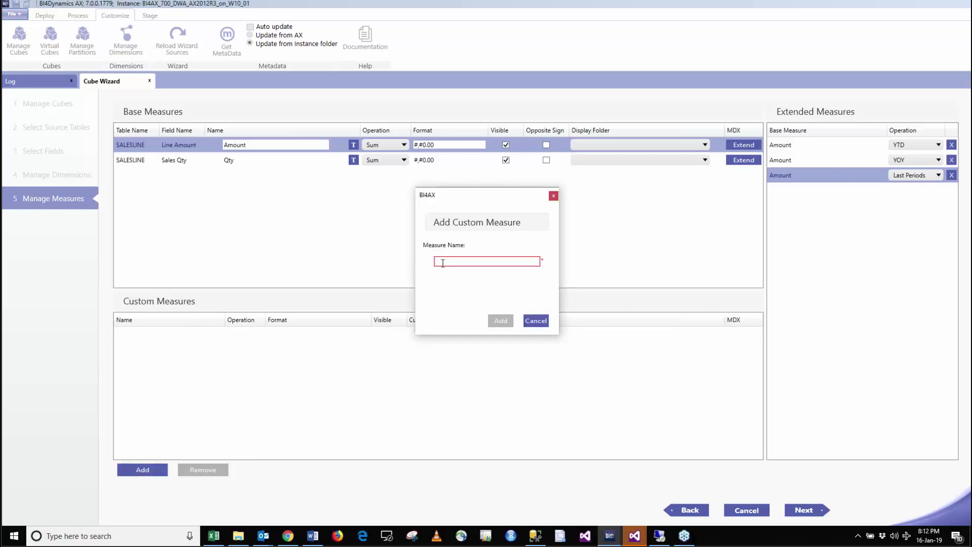
left_click(445, 260)
type("# lines")
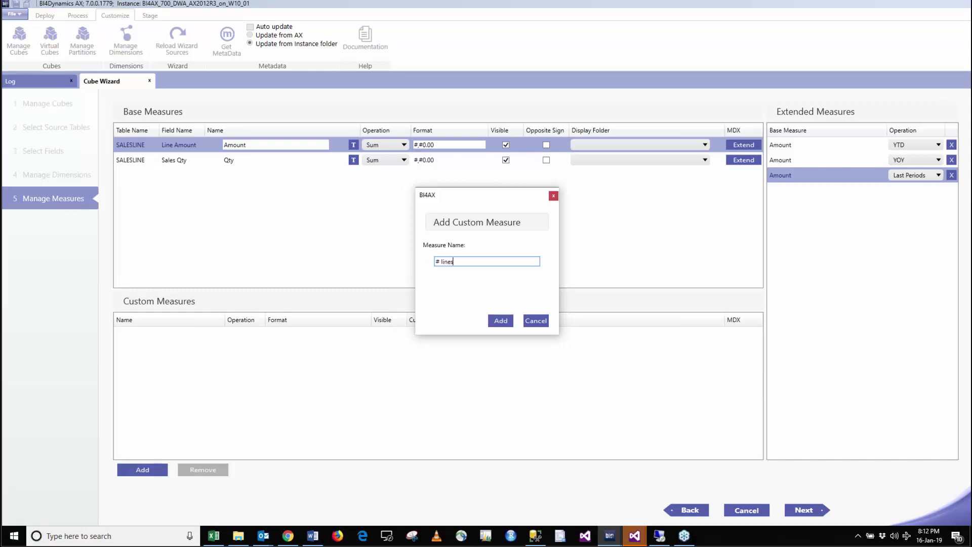
left_click(501, 321)
left_click(441, 336)
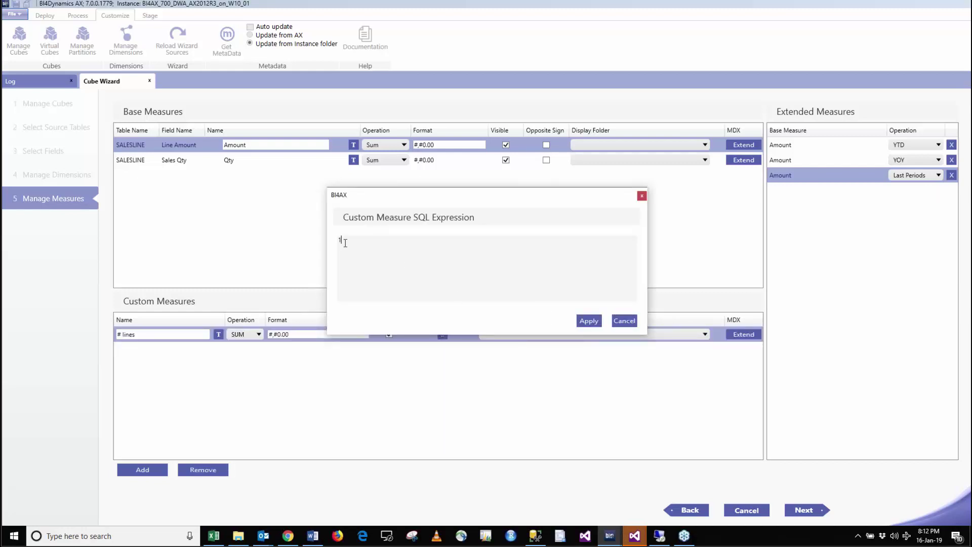
left_click(589, 320)
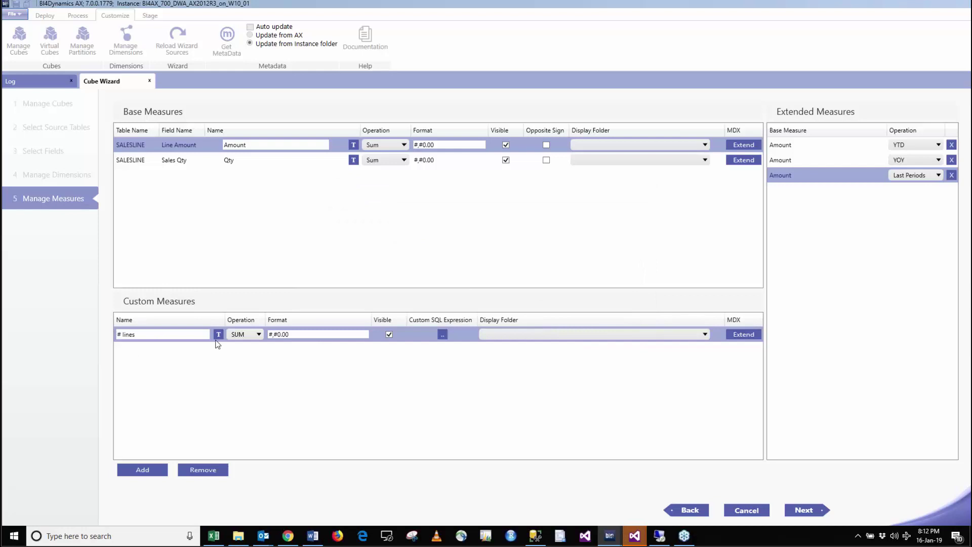
left_click(442, 335)
left_click(642, 196)
Finish the Sales Orders fact table setup and generate the SQL scripts for the Sales Analysis cube
left_click(816, 508)
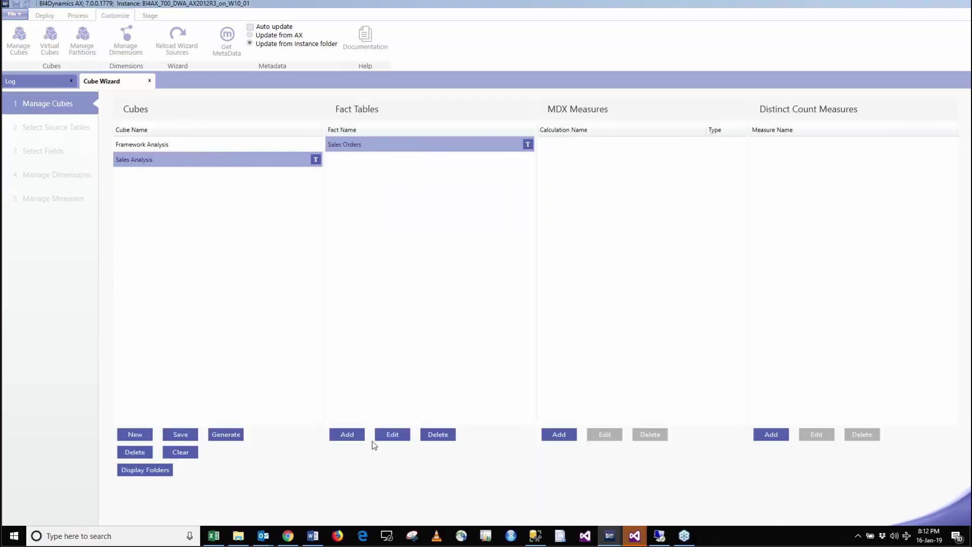
left_click(234, 435)
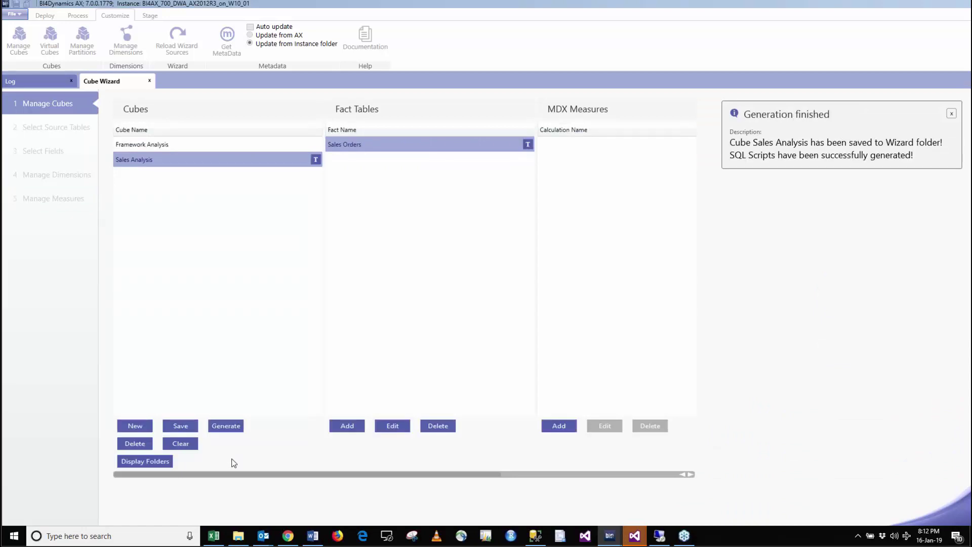
Switch to File Explorer and open the Customer dimension's CustomerView script from 3 Dimensions (DW) in SQL Server Management Studio, without connecting
left_click(238, 536)
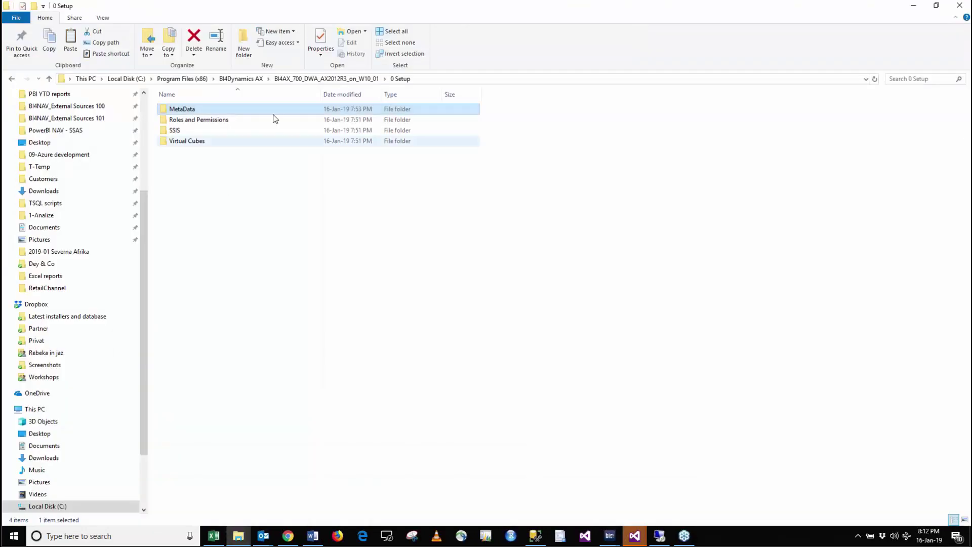
left_click(325, 79)
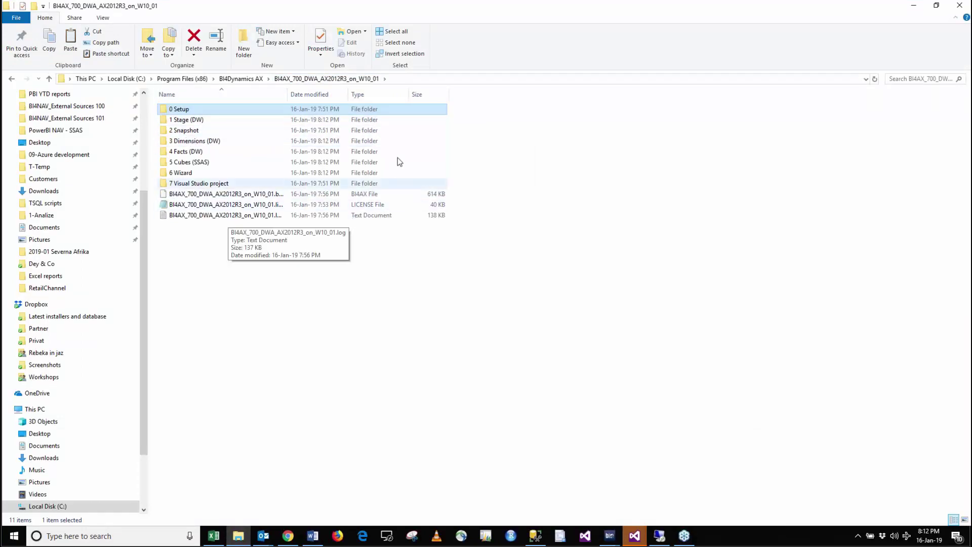
double_click(189, 141)
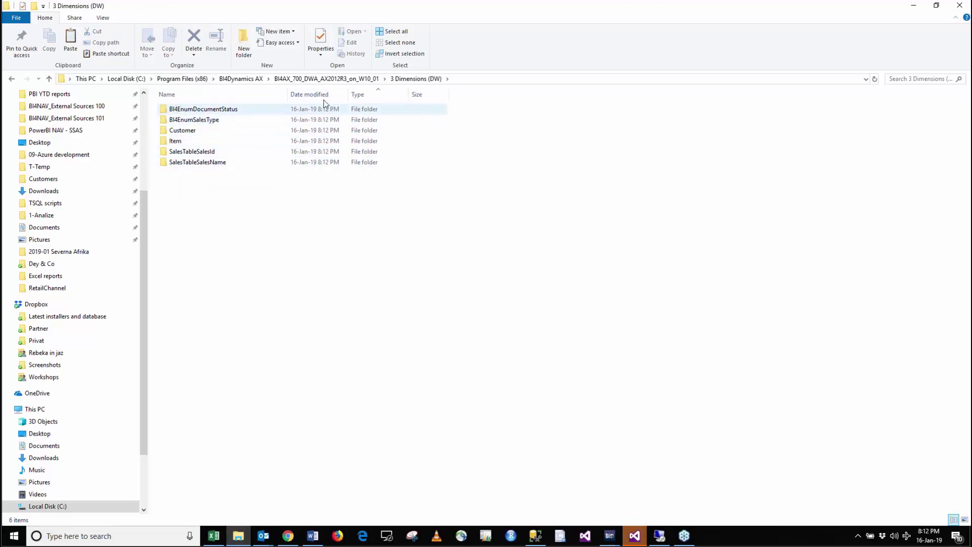
left_click(221, 133)
double_click(221, 133)
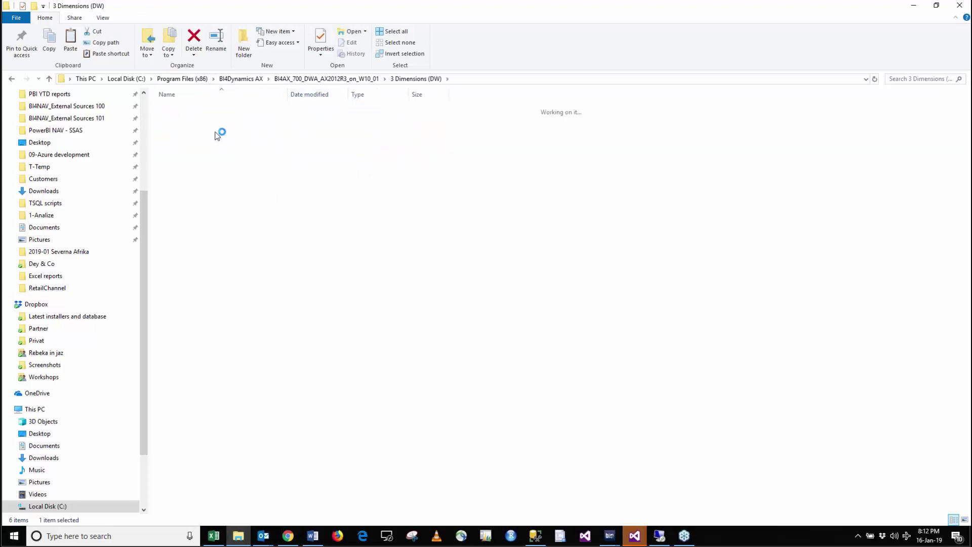
double_click(220, 123)
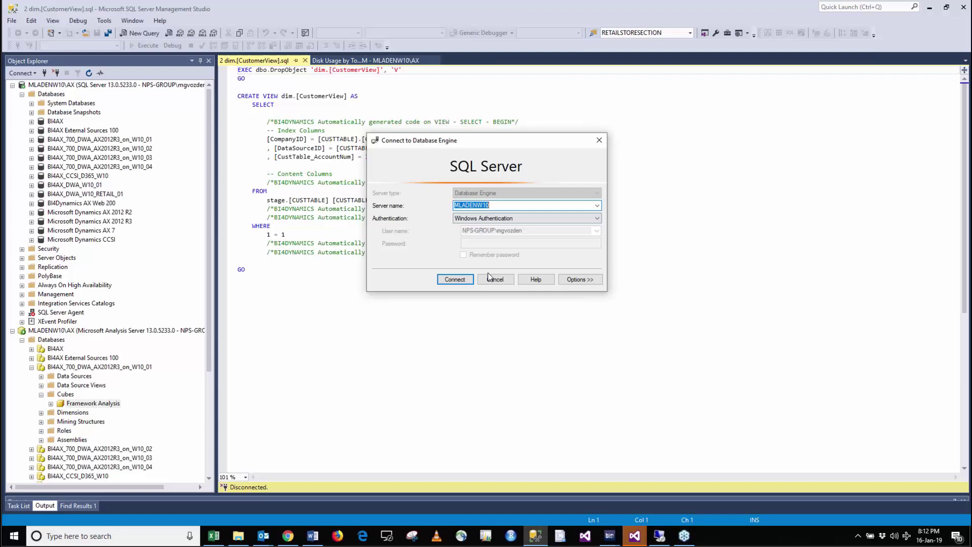
left_click(594, 142)
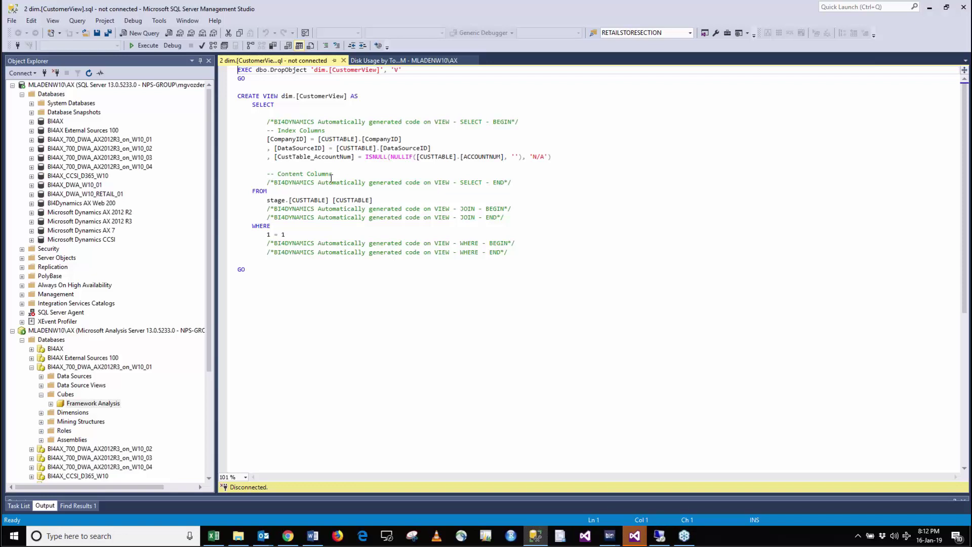
Return to File Explorer, open CreateTableSalesOrders from 4 Facts (DW) without connecting, and highlight its CREATE TABLE statement
key("alt+Tab")
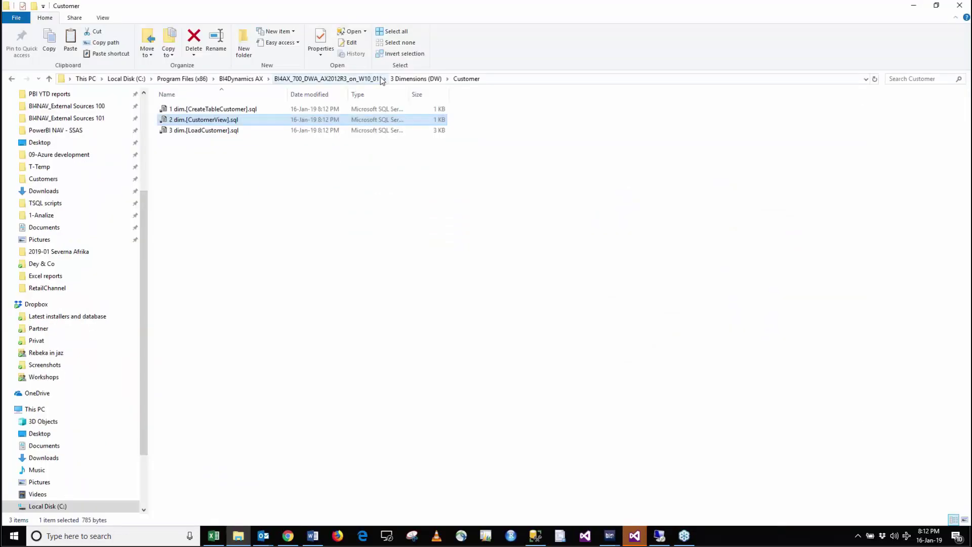
left_click(354, 80)
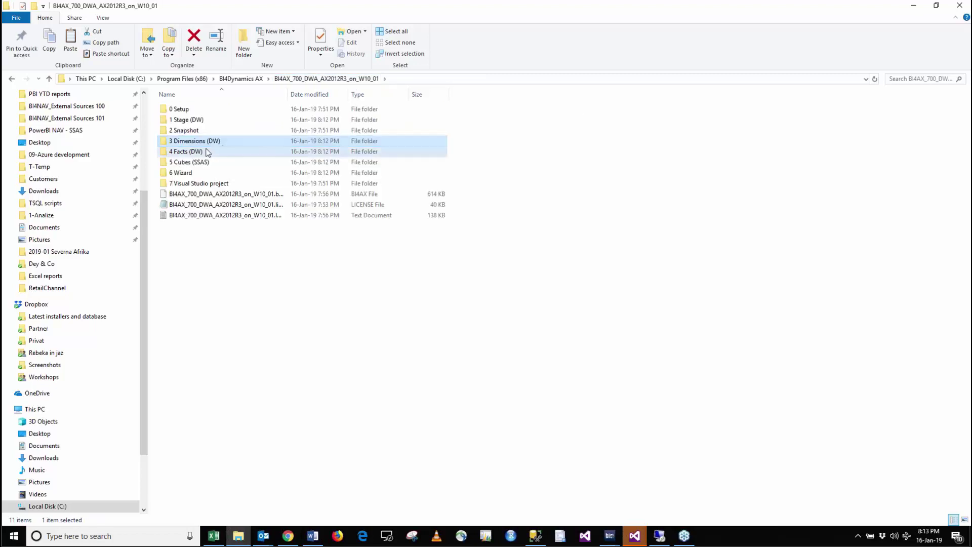
double_click(208, 151)
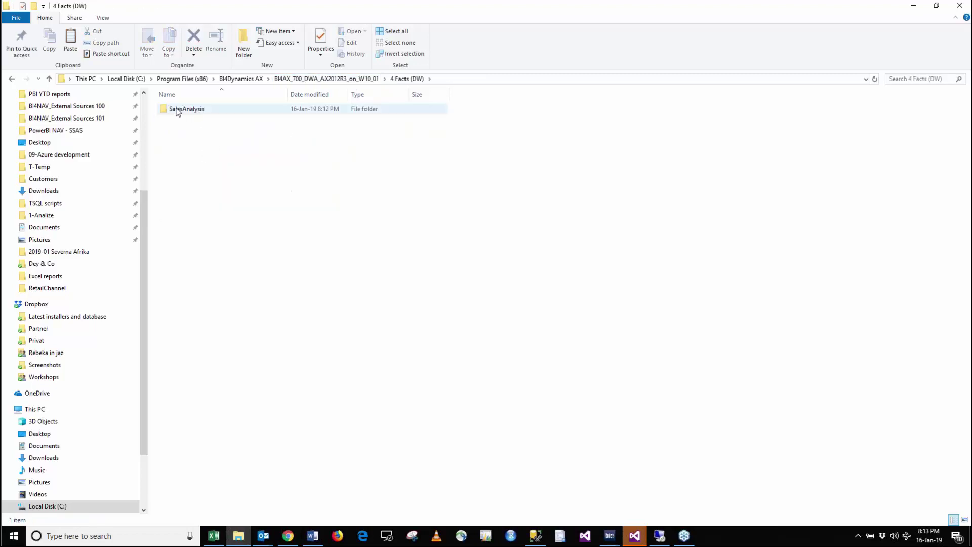
double_click(211, 111)
double_click(209, 113)
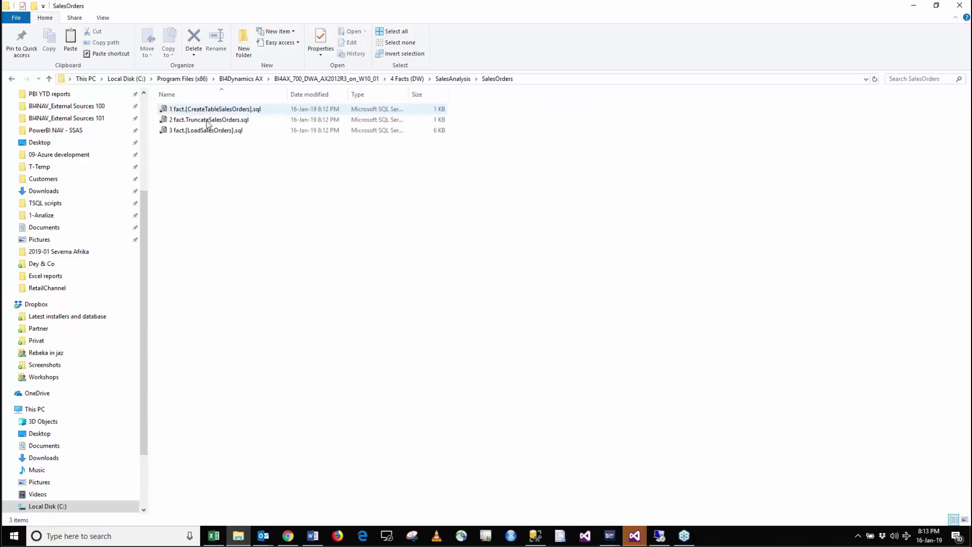
left_click(210, 110)
double_click(210, 109)
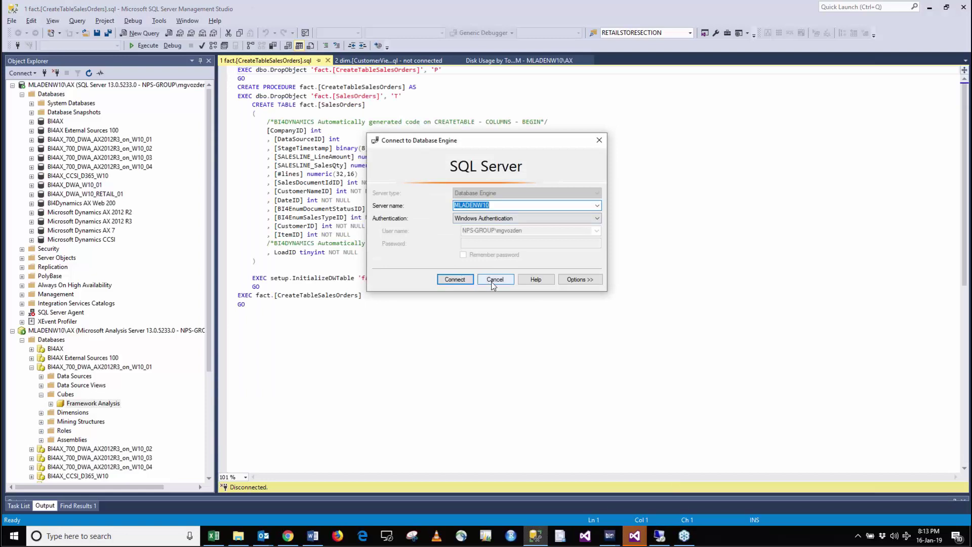
left_click(495, 279)
left_click_drag(275, 105, 259, 261)
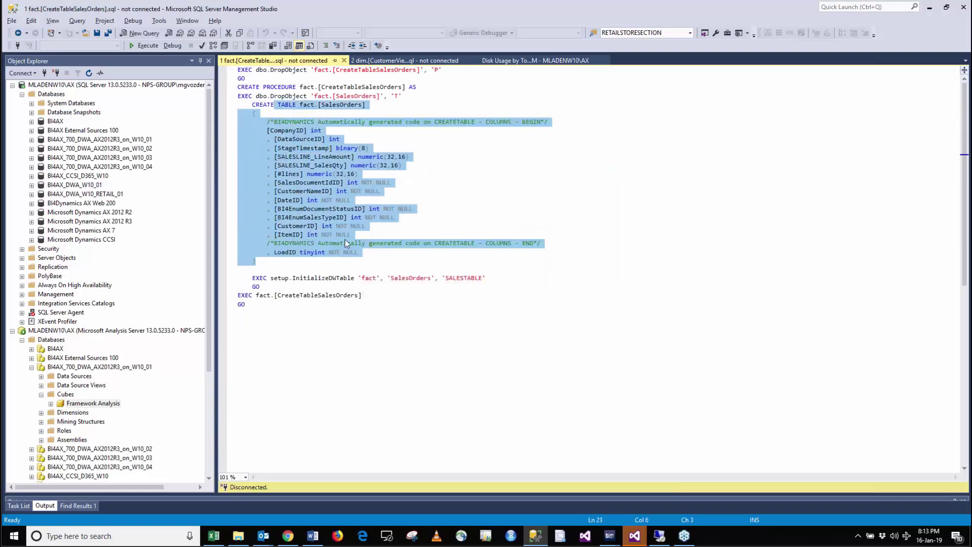
Go back to the SalesOrders folder and open the TruncateSalesOrders script without connecting to the server
key("alt+Tab")
left_click(245, 119)
double_click(245, 119)
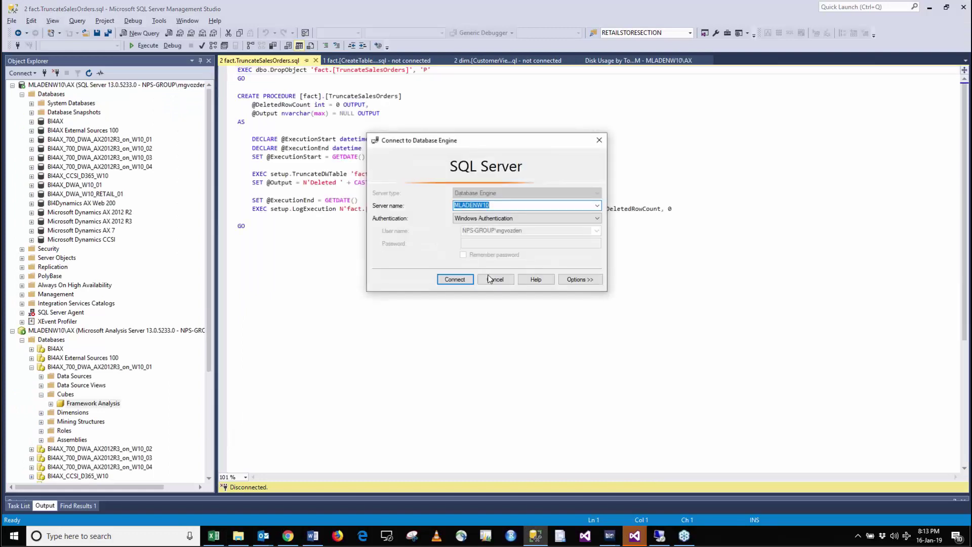
left_click(494, 279)
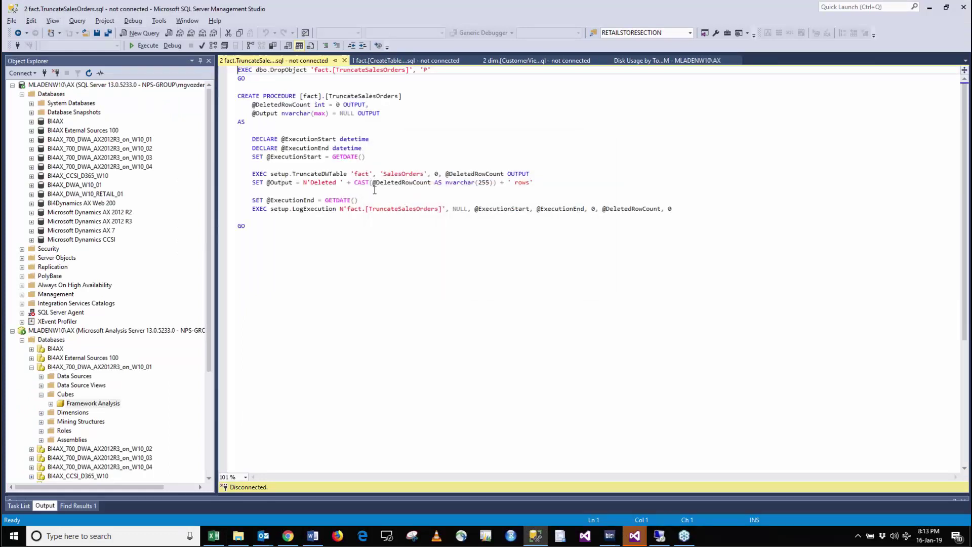
Open the LoadSalesOrders script from the SalesOrders folder without connecting and examine its SELECT and INSERT INTO code
key("alt+Tab")
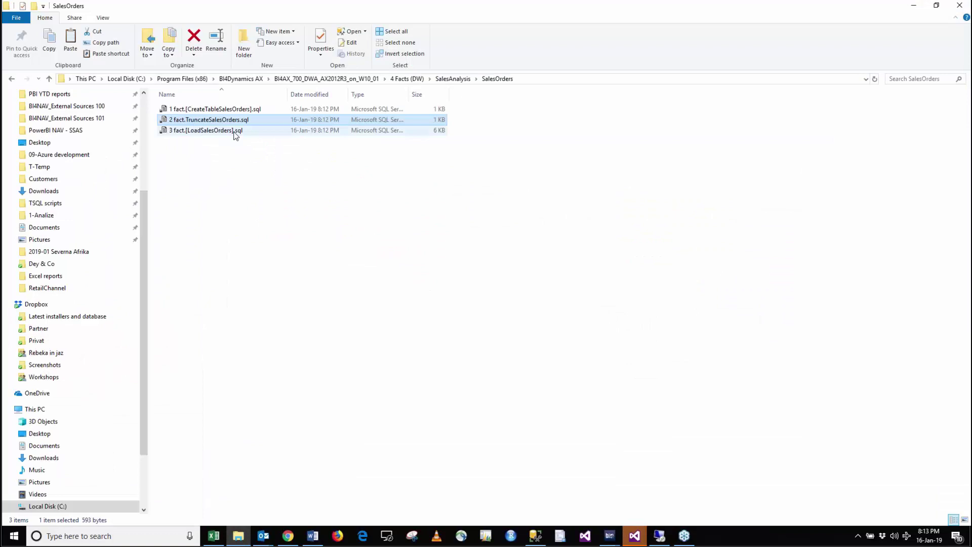
left_click(235, 133)
double_click(234, 132)
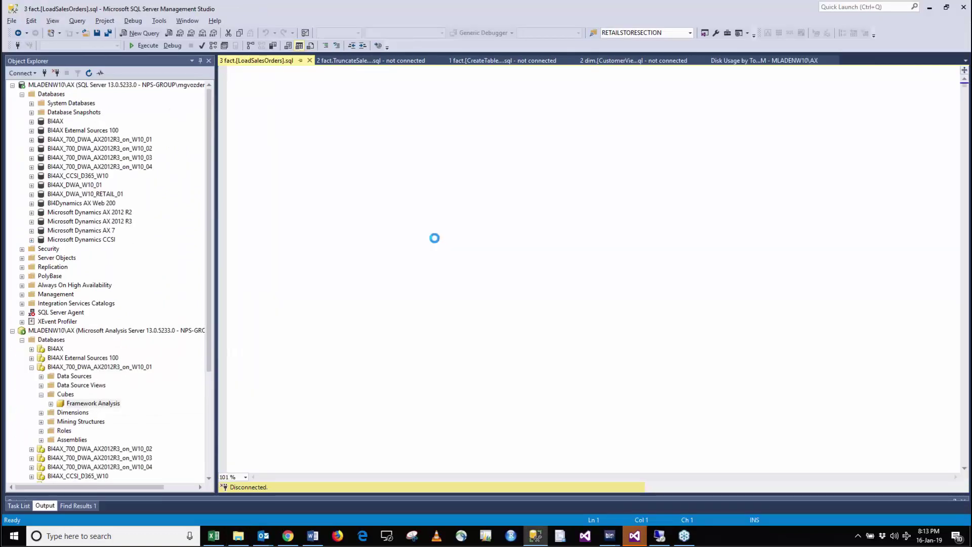
left_click(496, 278)
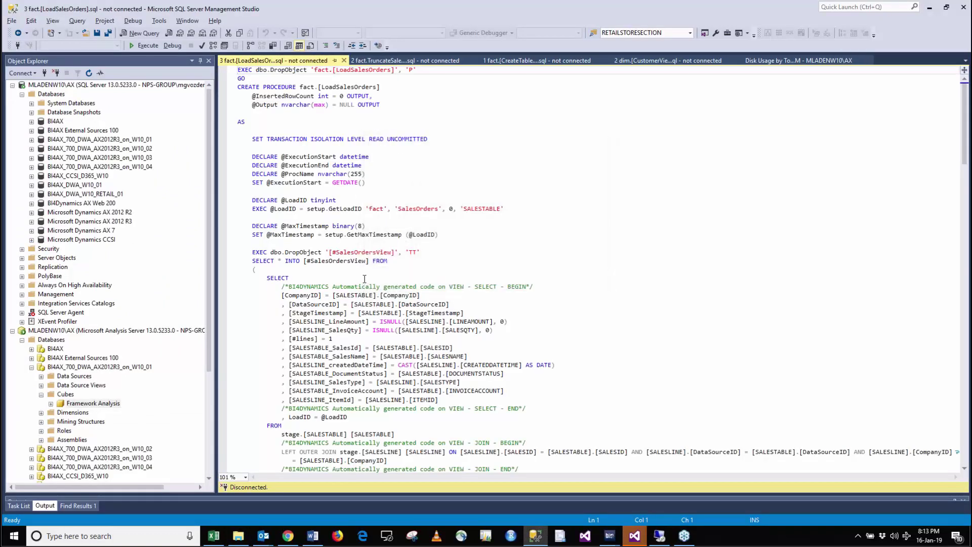
scroll(365, 251, "down", 7)
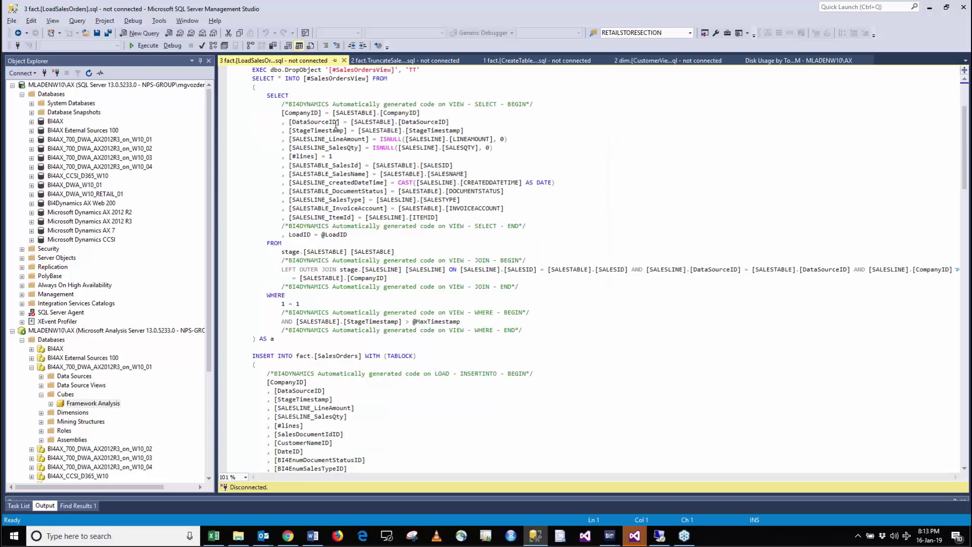
Examine the SELECT, JOIN, WHERE and INSERT INTO sections of the LoadSalesOrders script
left_click_drag(323, 113, 391, 201)
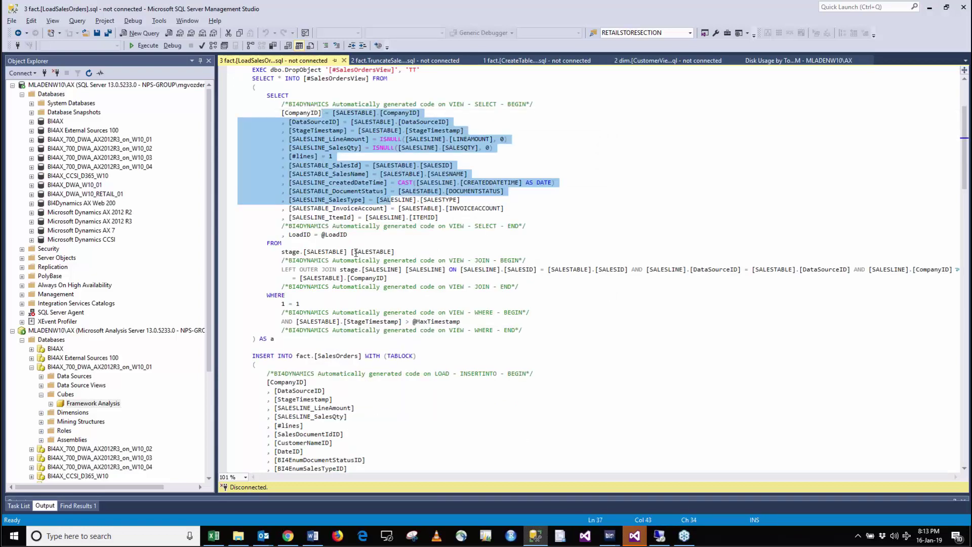
left_click_drag(355, 251, 341, 321)
scroll(333, 320, "down", 7)
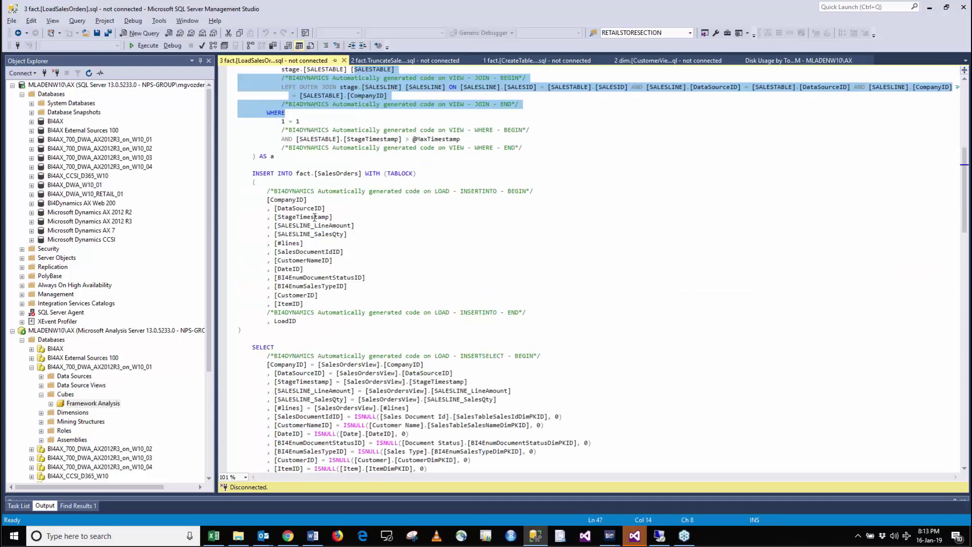
scroll(361, 347, "down", 7)
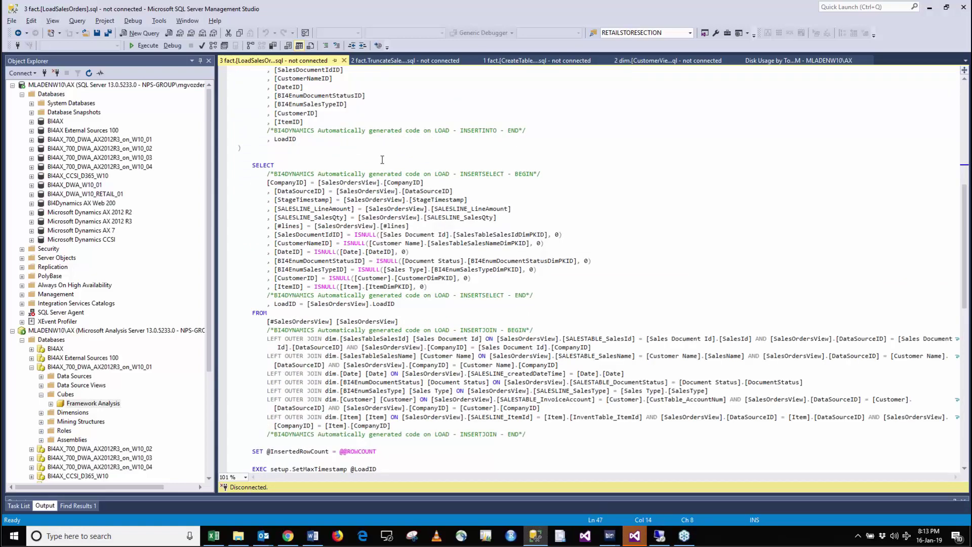
scroll(382, 160, "down", 7)
scroll(374, 262, "up", 14)
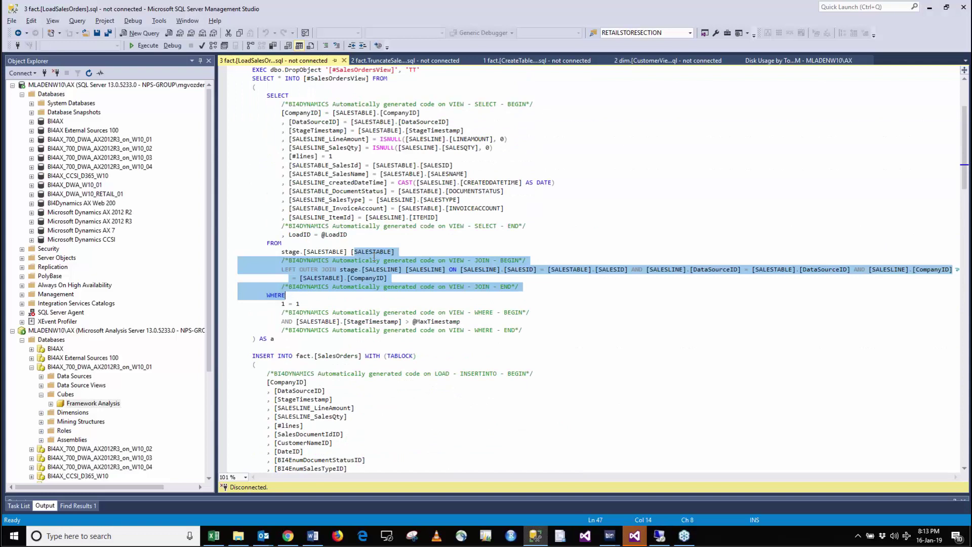
Switch to BI4Dynamics AX, deploy the whole solution over the existing analysis database, and start full processing of all layers
mouse_move(606, 532)
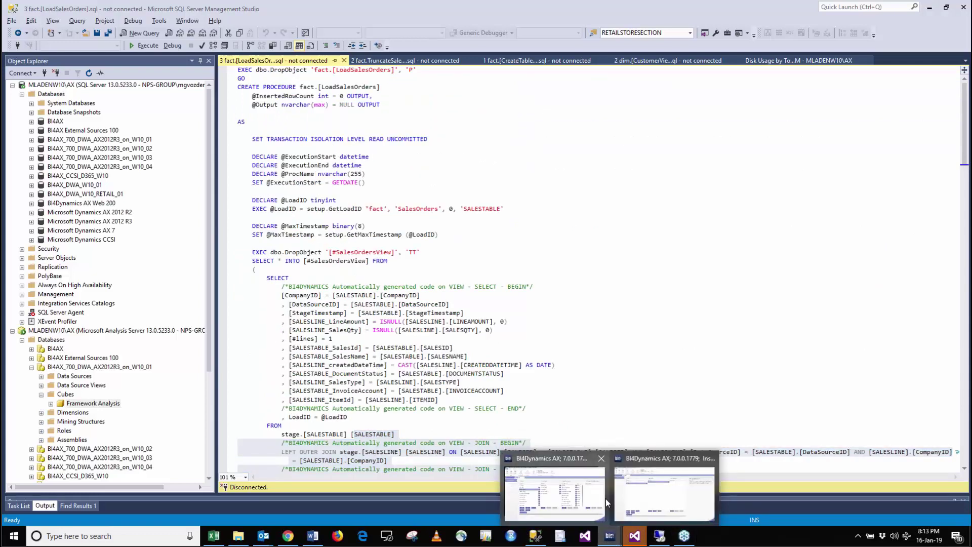
left_click(636, 500)
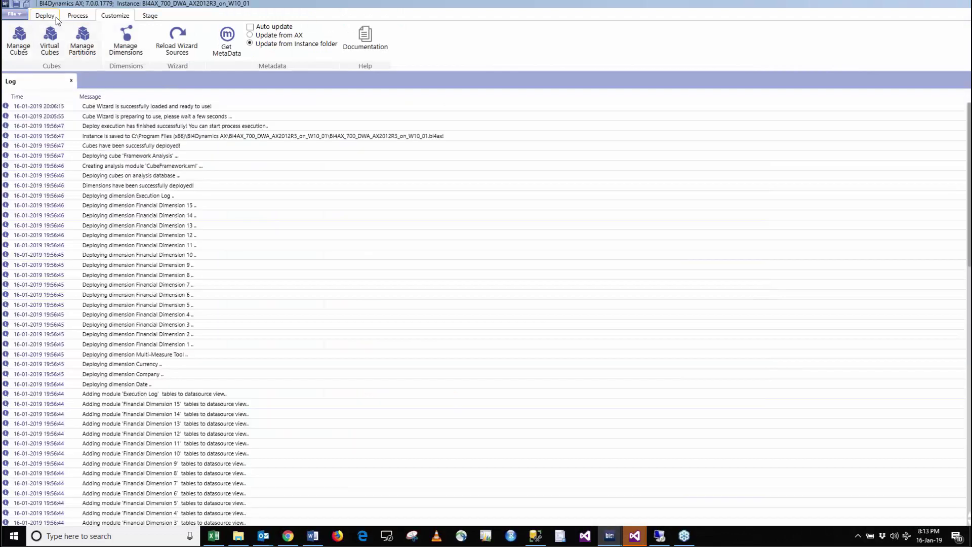
left_click(55, 16)
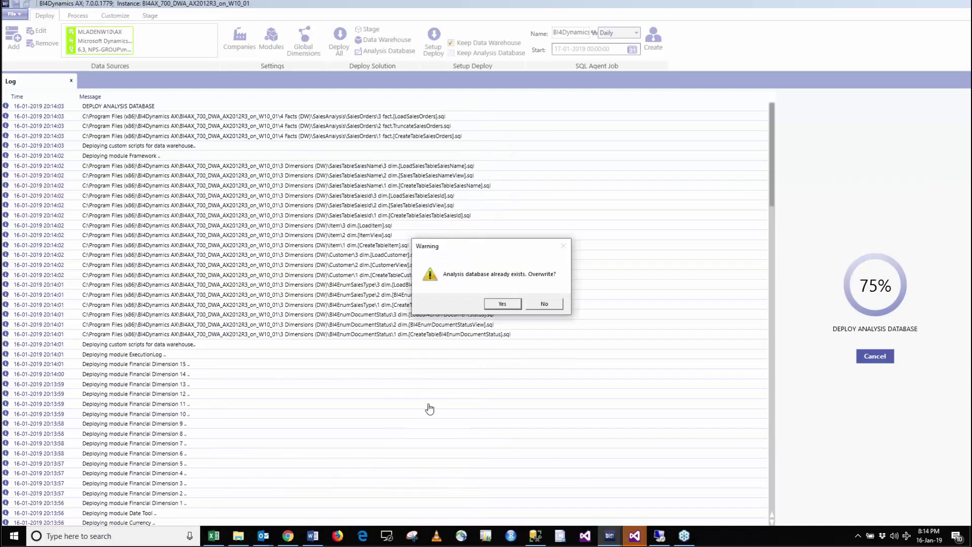
left_click(501, 304)
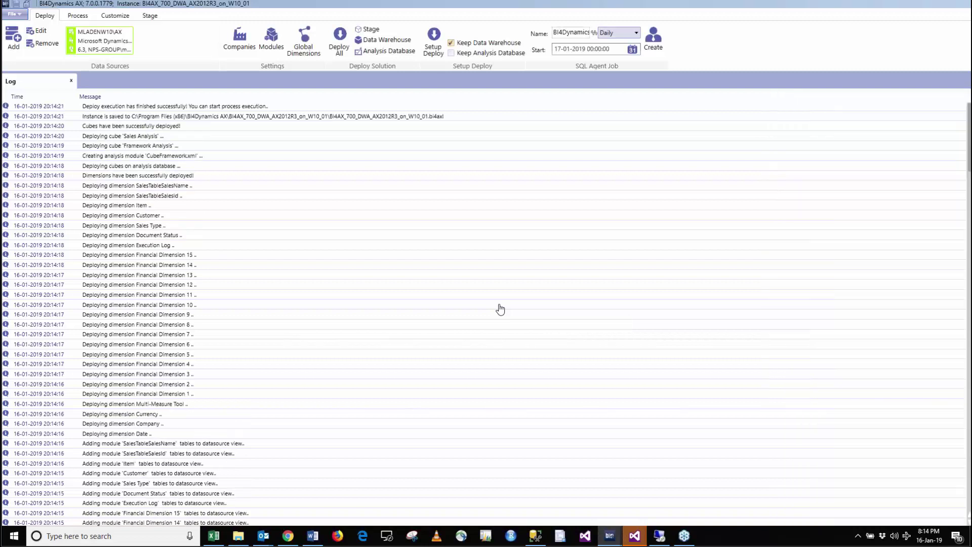
left_click(77, 16)
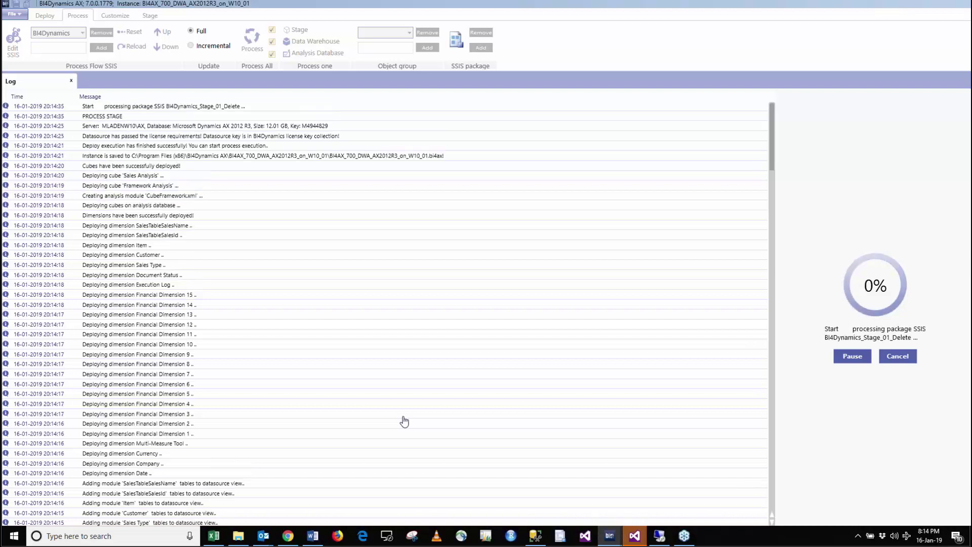
Open a new Excel 2013 window and move it aside from the upper part of the processing log
left_click(213, 537)
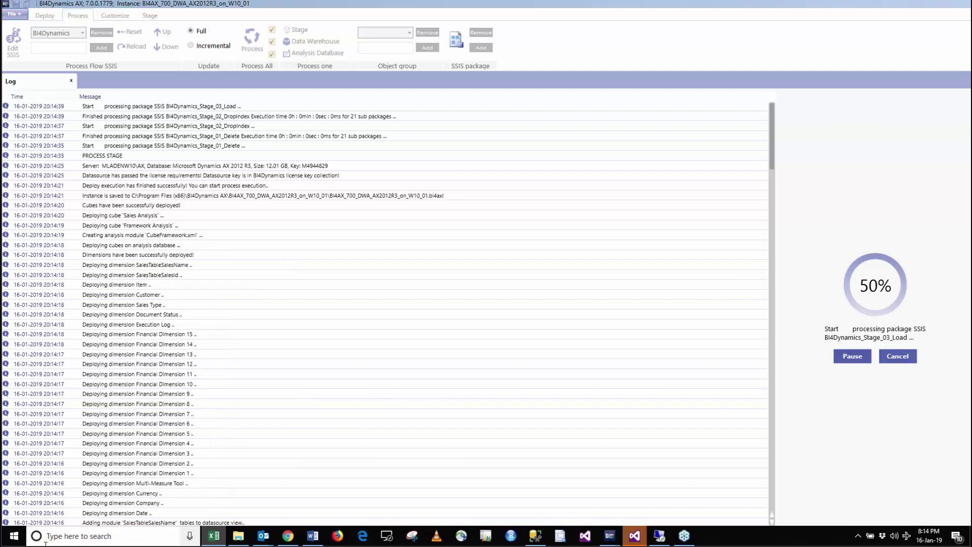
right_click(216, 536)
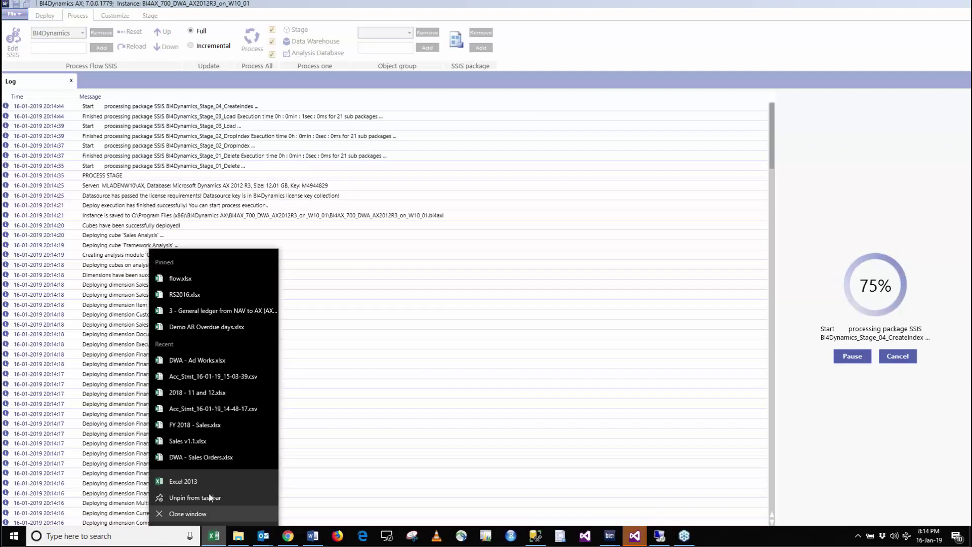
left_click(197, 480)
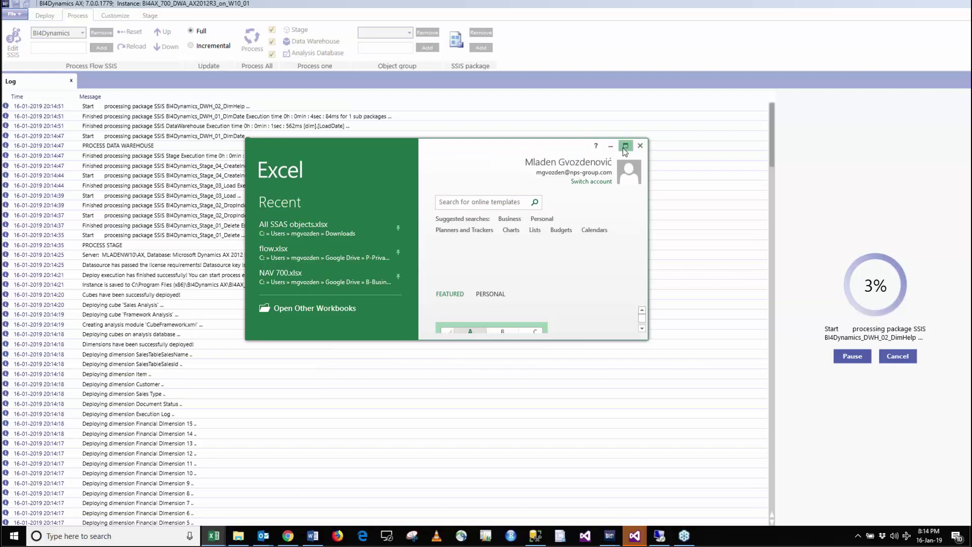
left_click(626, 143)
left_click(950, 6)
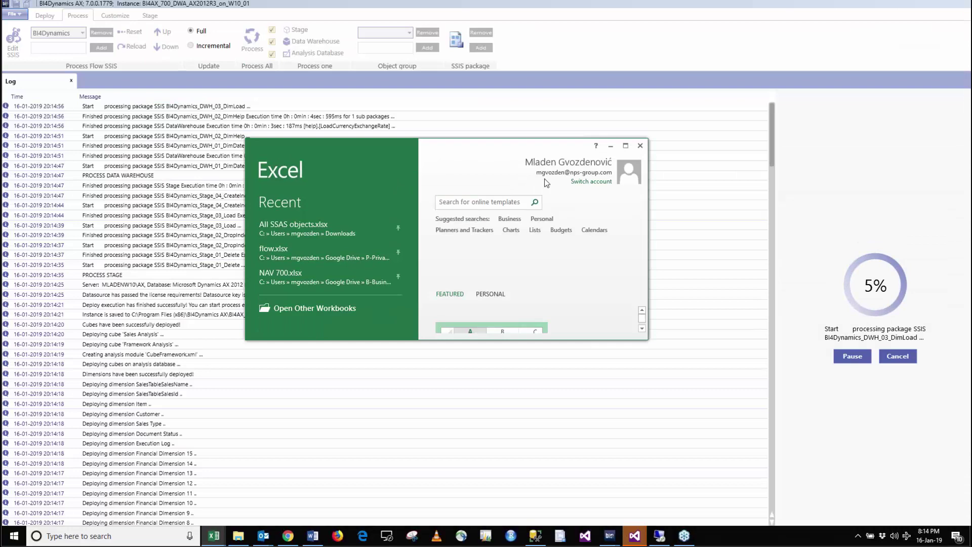
left_click_drag(461, 156, 536, 278)
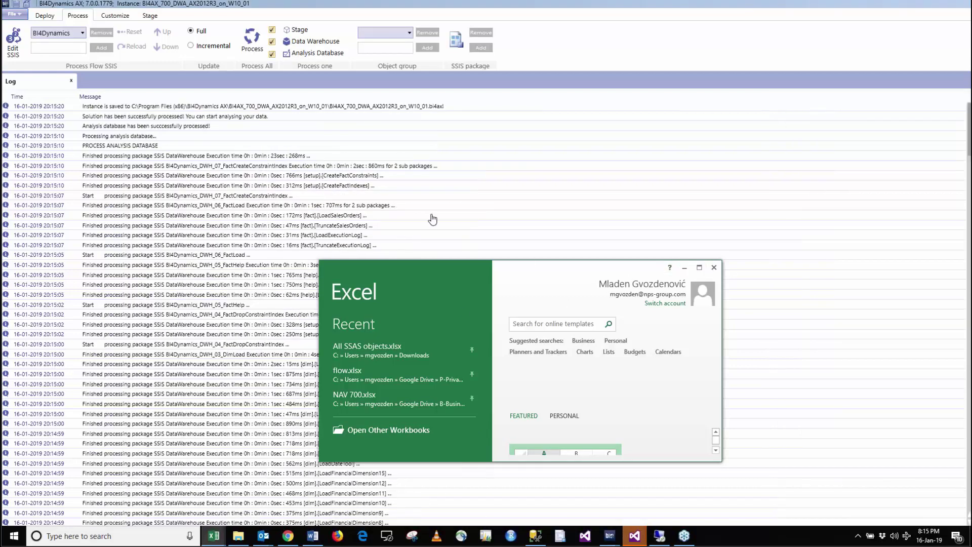
Switch to SQL Server Management Studio and refresh the Cubes folder of the BI4AX_700_DWA_AX2012R3_on_W10_01 analysis database
left_click(534, 538)
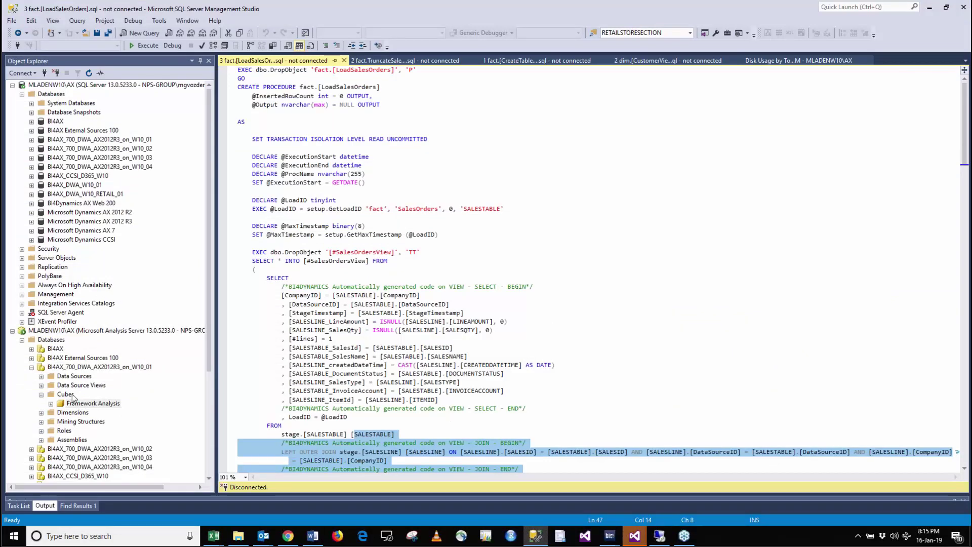
right_click(71, 395)
left_click(79, 415)
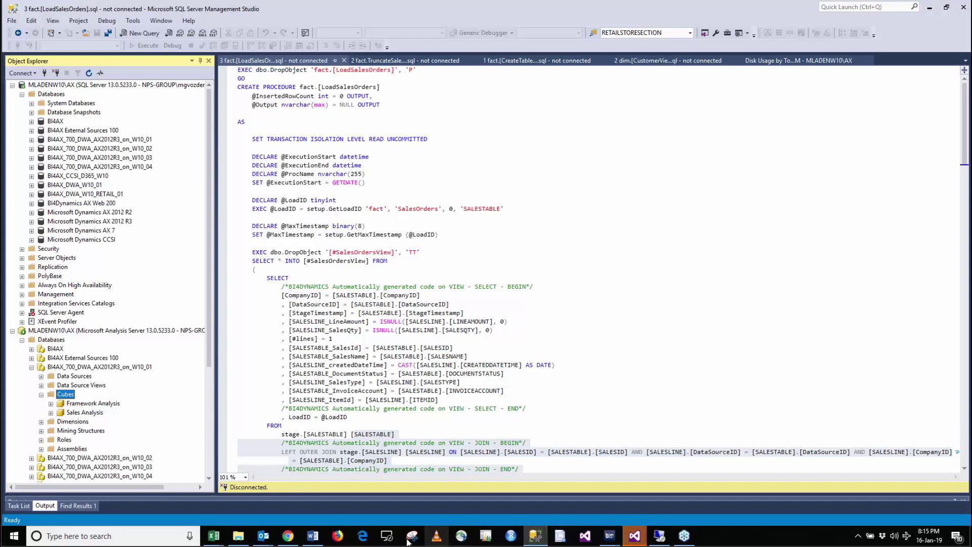
Switch to the new Excel workbook and connect it to the Analysis Services server .\ax with Windows Authentication
mouse_move(214, 536)
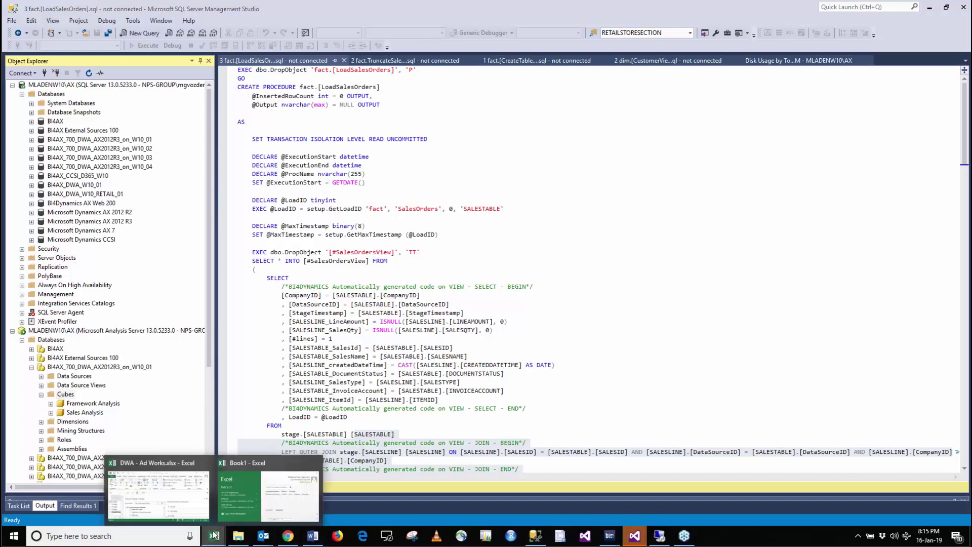
left_click(241, 512)
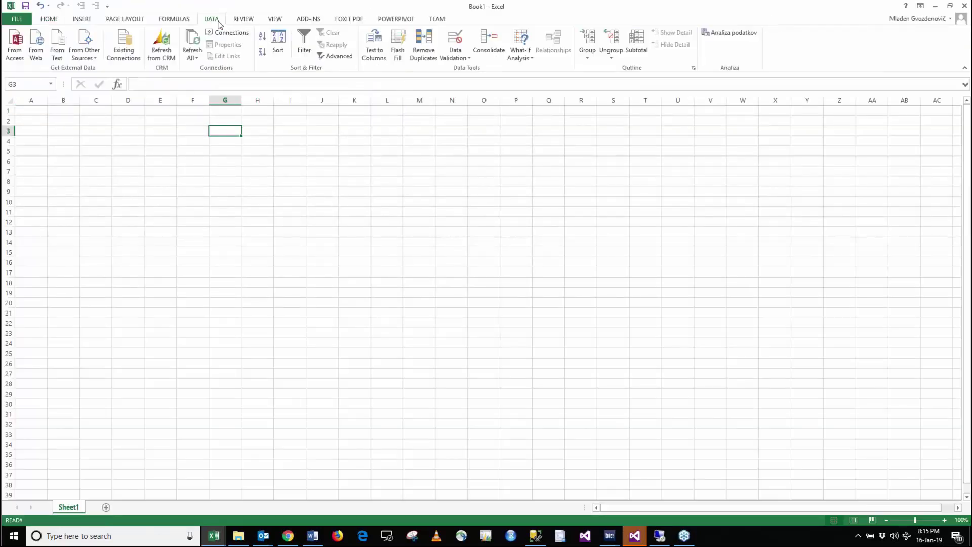
left_click(85, 51)
left_click(92, 101)
type(".\\ax")
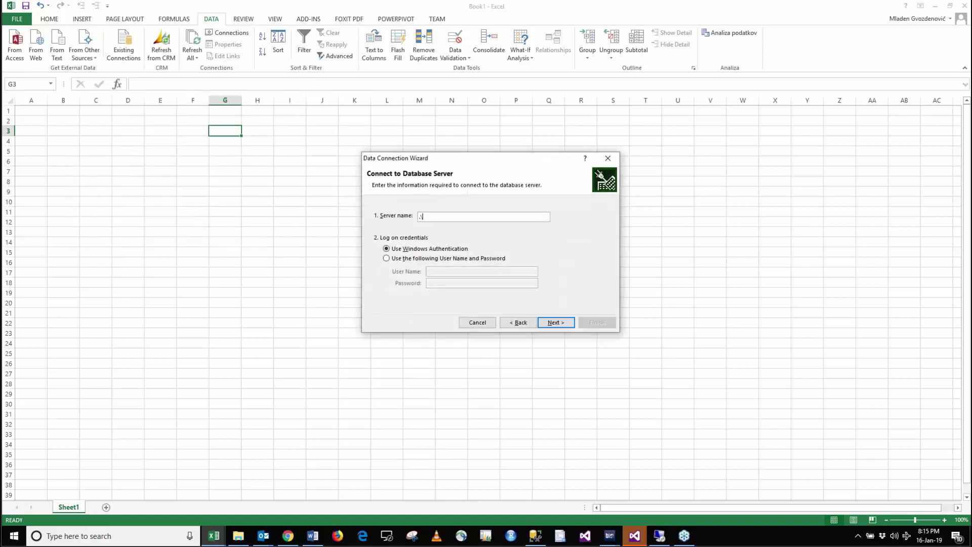
left_click(564, 323)
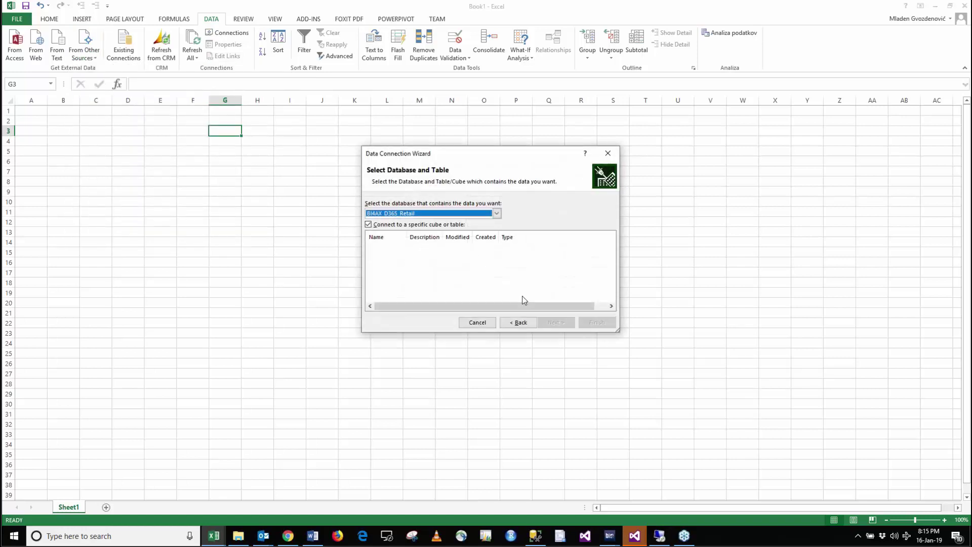
Select the Sales Analysis cube in the BI4AX_700_DWA_AX2012R3_on_W10_01 database and insert its PivotTable report at cell A1
left_click(455, 216)
left_click(455, 221)
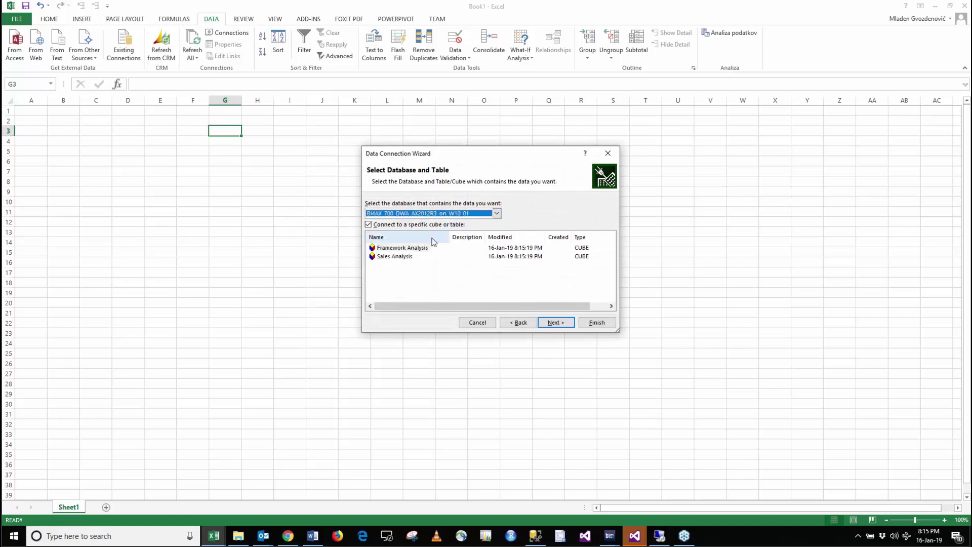
left_click(403, 257)
left_click(600, 322)
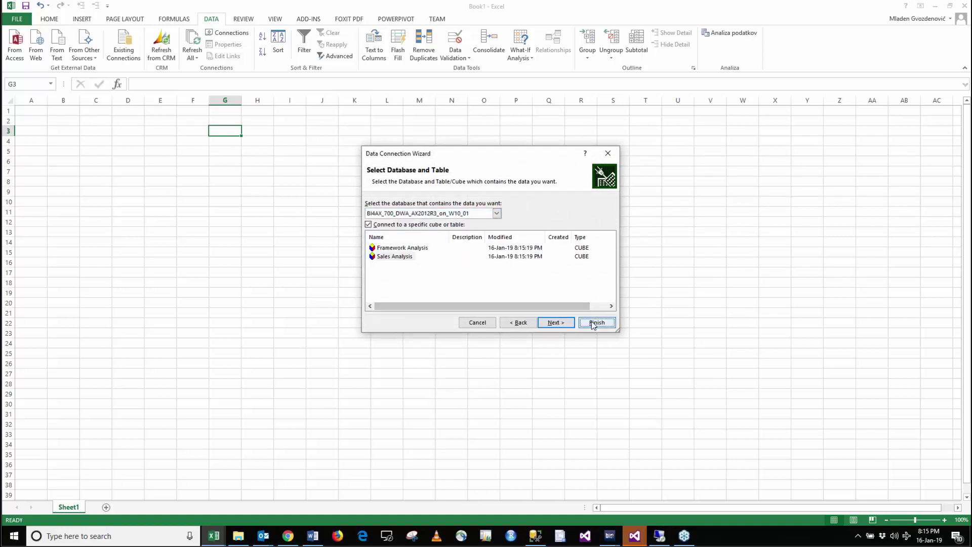
left_click(468, 290)
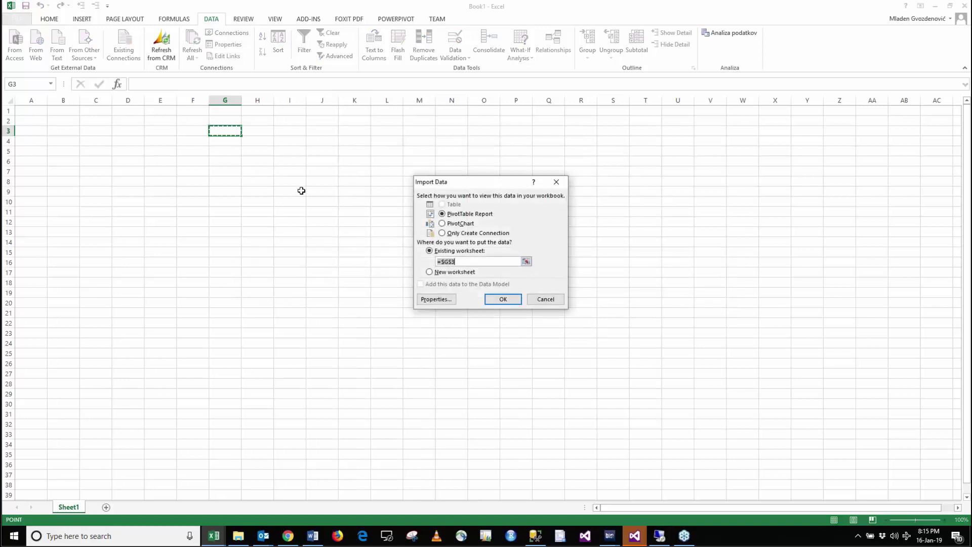
left_click(36, 110)
left_click(494, 299)
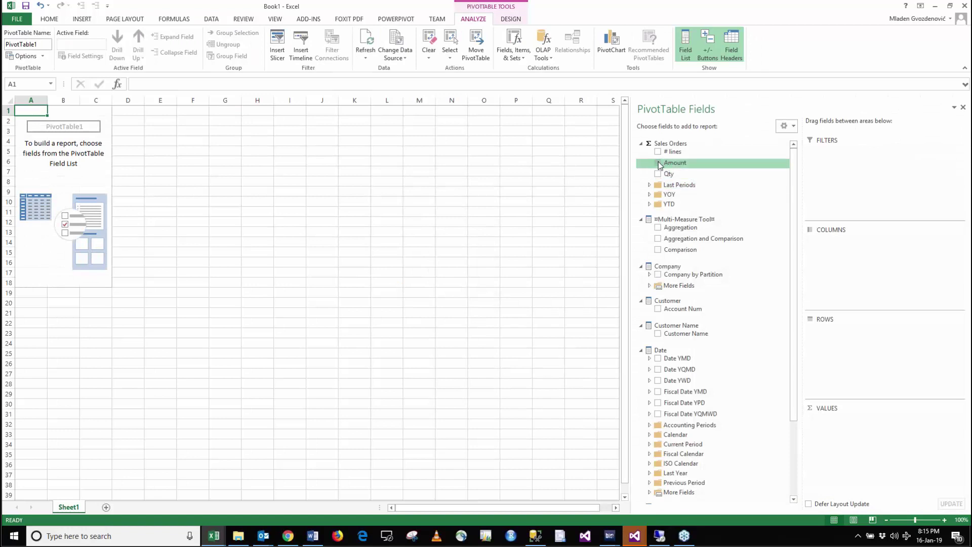
Add the Amount, Qty and # lines measures with Date YMD as rows, and expand the years to months
left_click(658, 162)
left_click(658, 174)
left_click(658, 152)
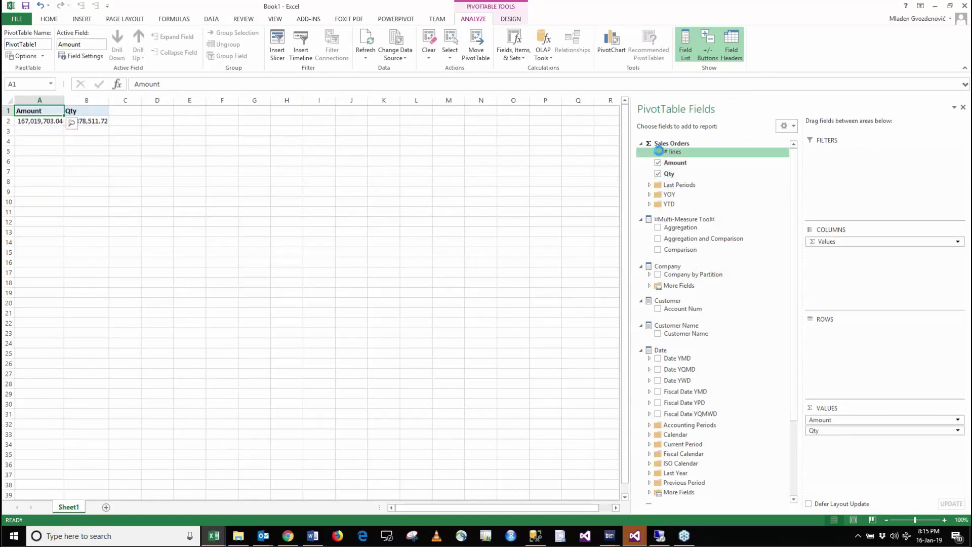
left_click_drag(695, 369, 812, 352)
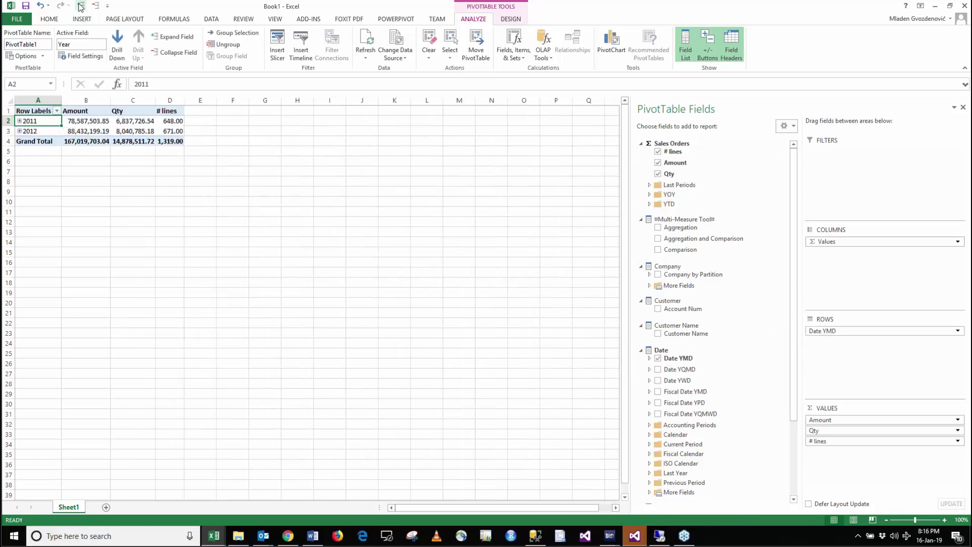
left_click(173, 36)
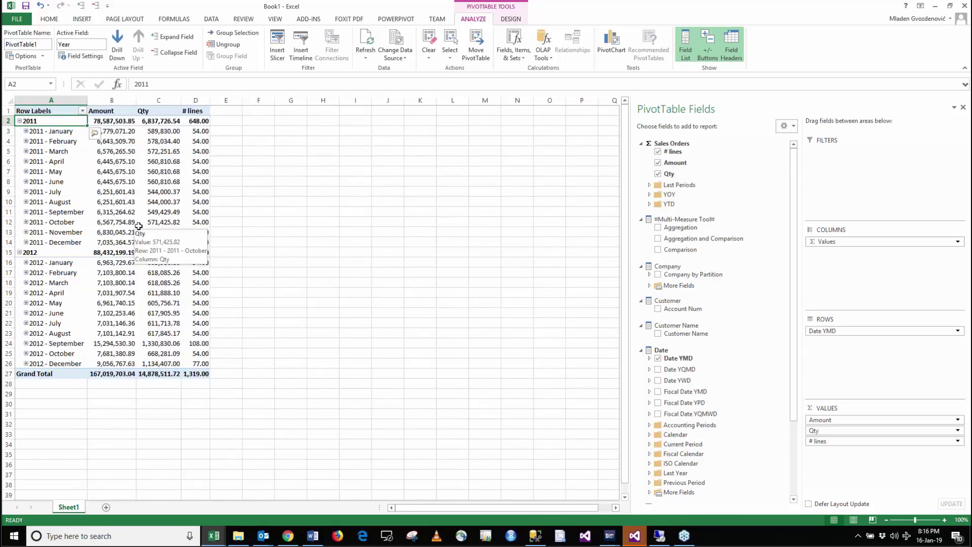
Remove Qty and # lines from the values, and add all five YTD measures of Amount, including Index, Last and both Variances
left_click_drag(830, 430, 536, 261)
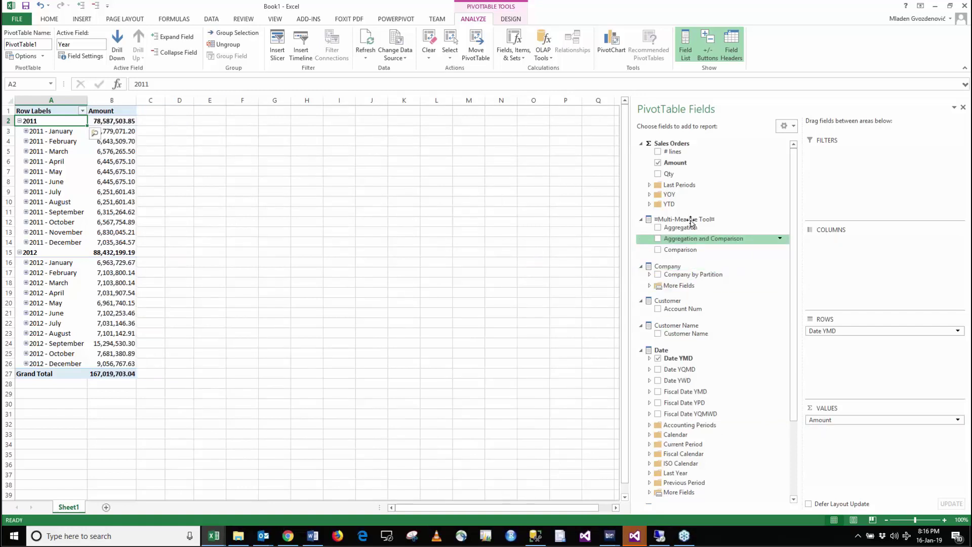
left_click(650, 204)
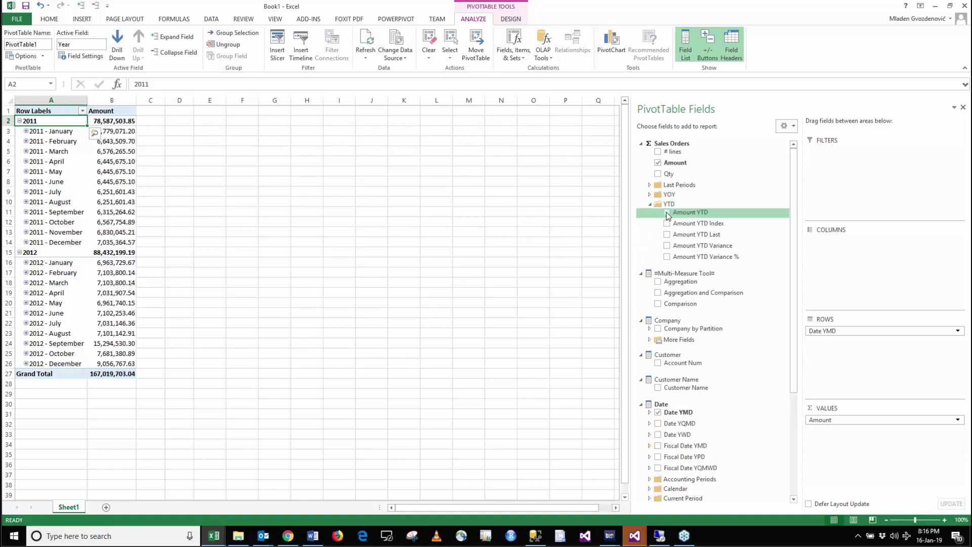
left_click(666, 213)
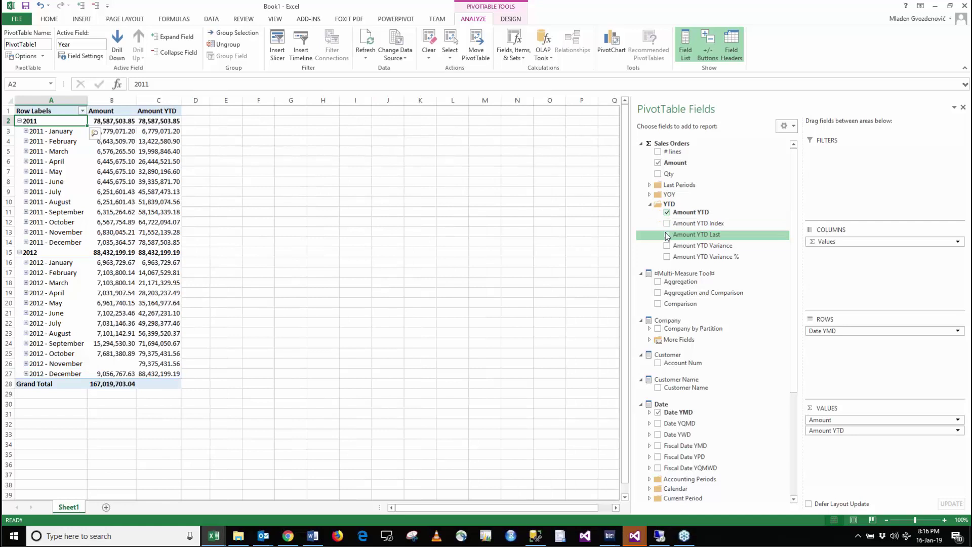
left_click(667, 234)
left_click(667, 223)
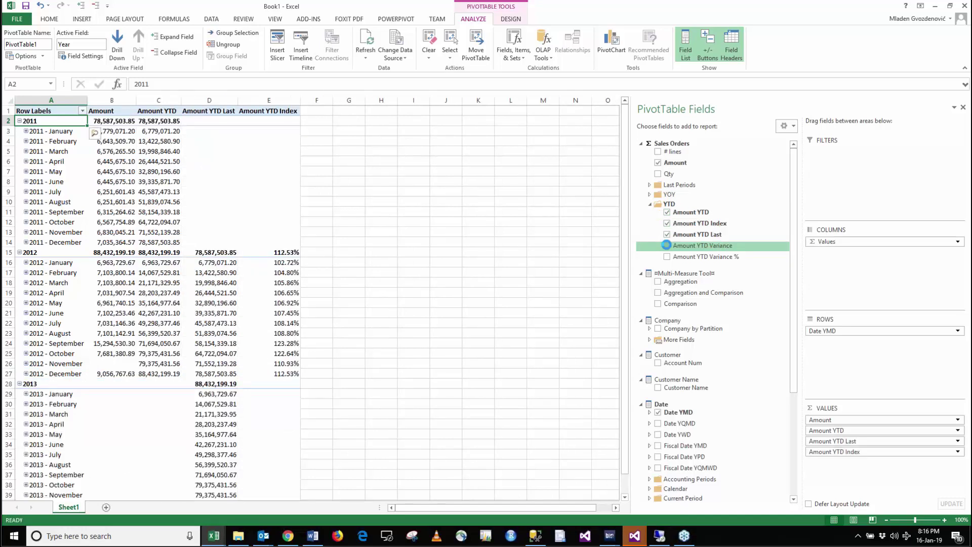
left_click(667, 246)
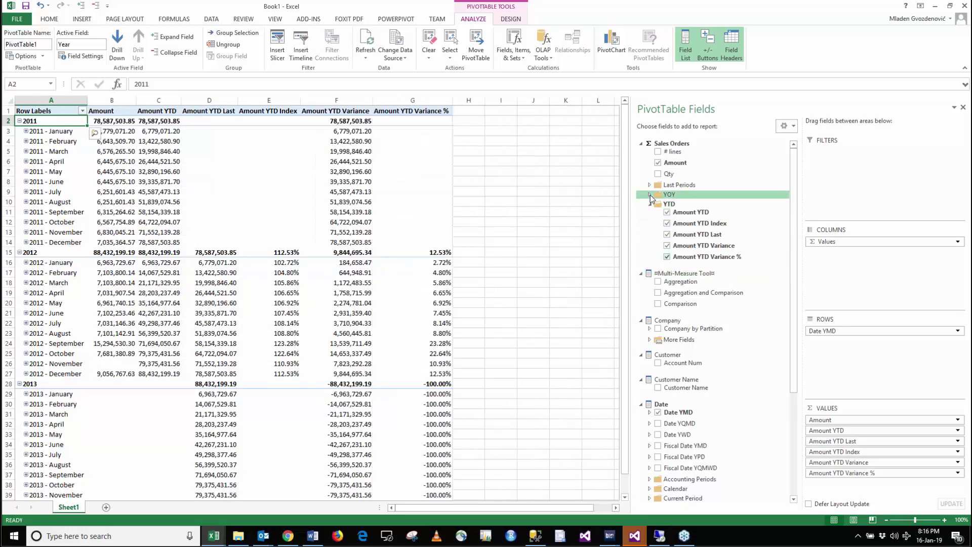
Add the Amount YOY and Amount YOY Index measures to the PivotTable
left_click(650, 195)
left_click(664, 203)
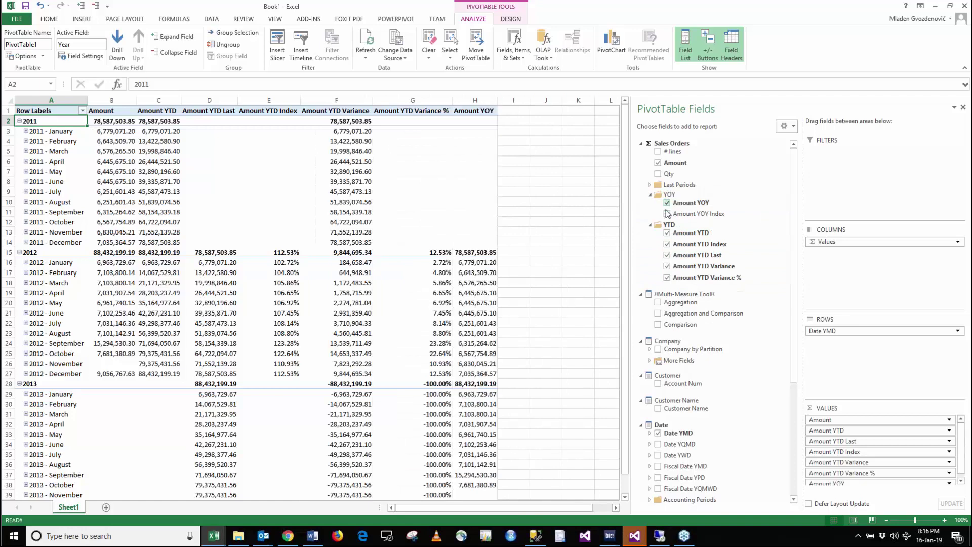
left_click(667, 213)
Add the last-period measures Amount -1M, Amount -2M and Amount -3M to the PivotTable
left_click(650, 184)
left_click(667, 193)
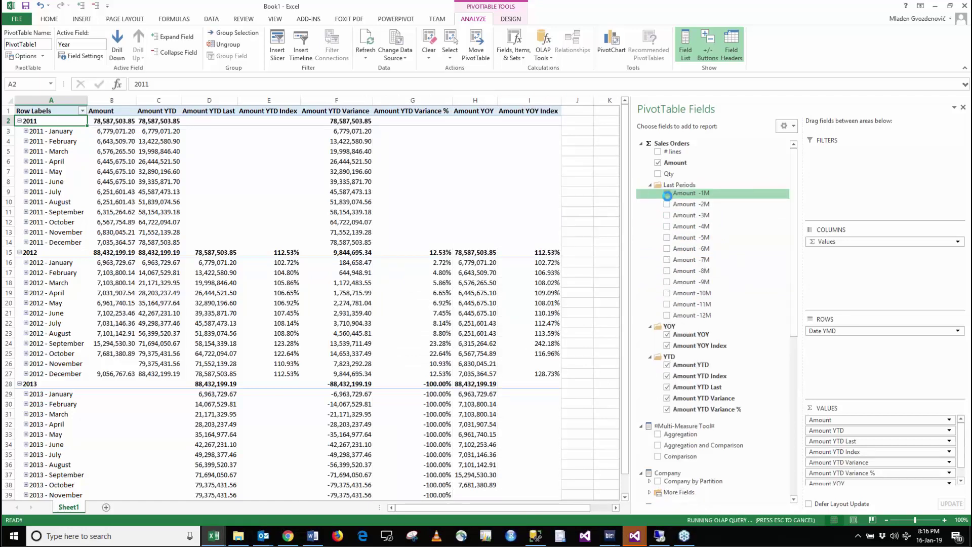
left_click(667, 203)
left_click(667, 215)
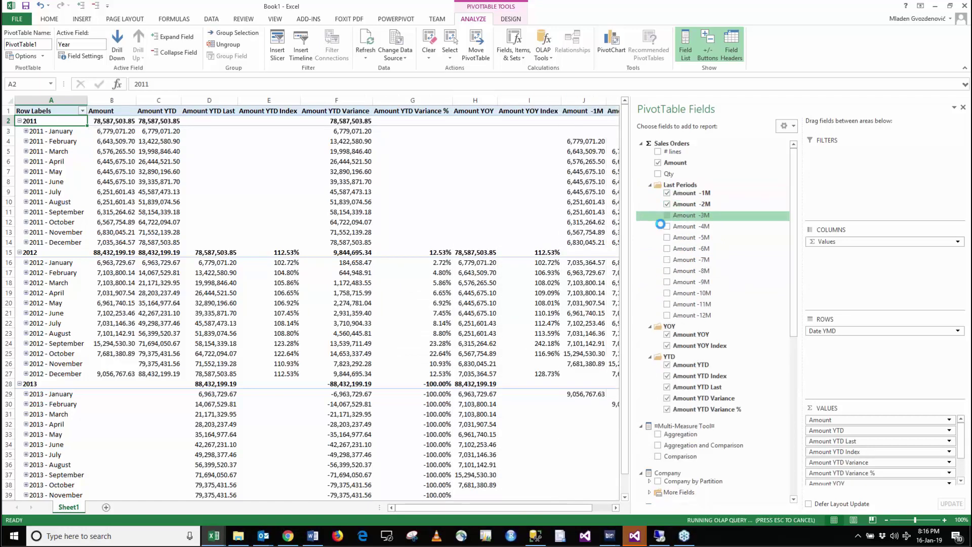
Filter the PivotTable rows to keep only 2012 - January and select its Amount -1M value
left_click(58, 263)
right_click(57, 263)
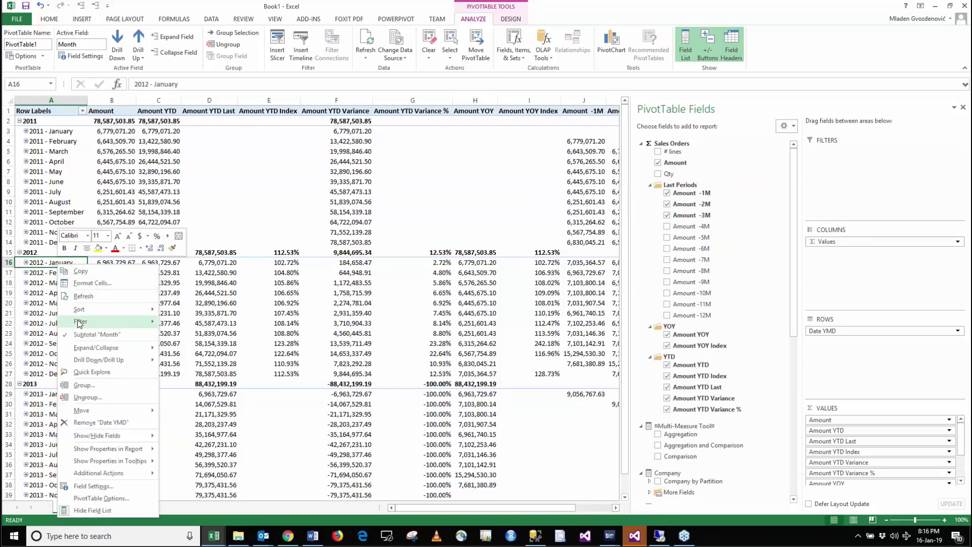
mouse_move(127, 321)
left_click(183, 333)
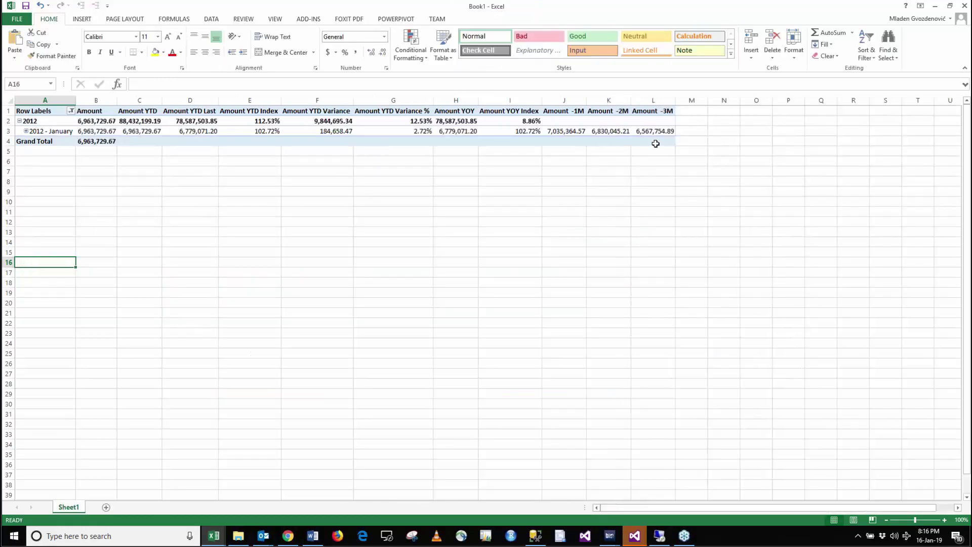
left_click(573, 130)
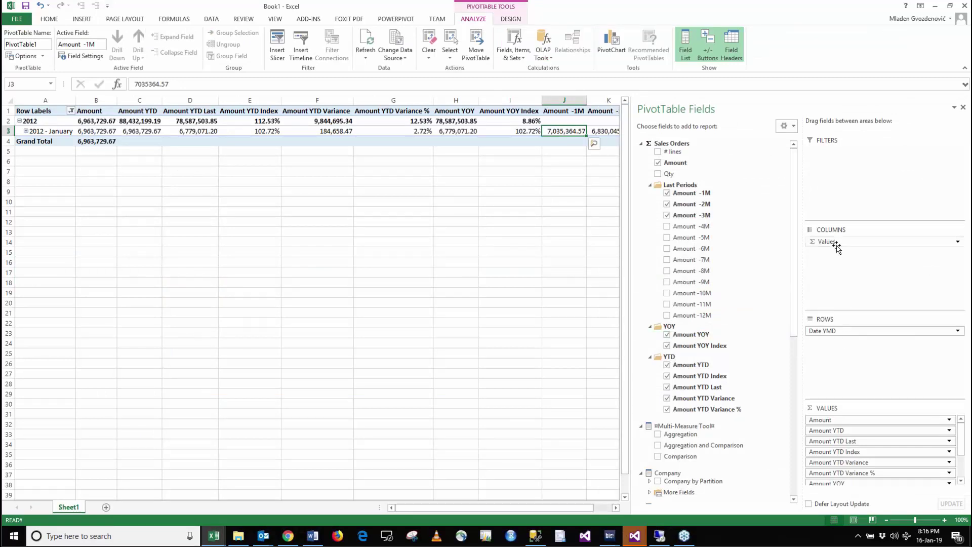
Empty the PivotTable by removing all measures, clearing the date filter and taking Date YMD out of the rows
left_click_drag(830, 241, 543, 275)
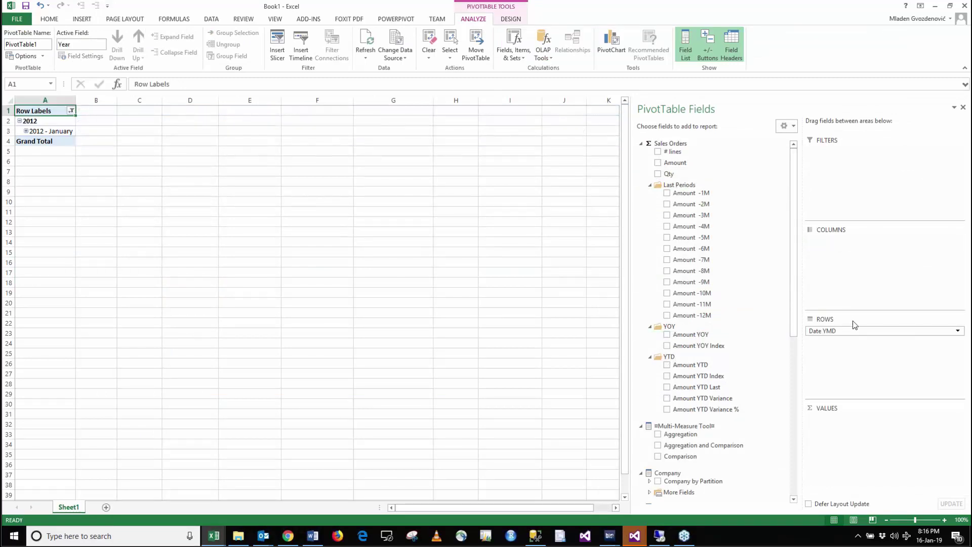
left_click_drag(853, 326, 281, 209)
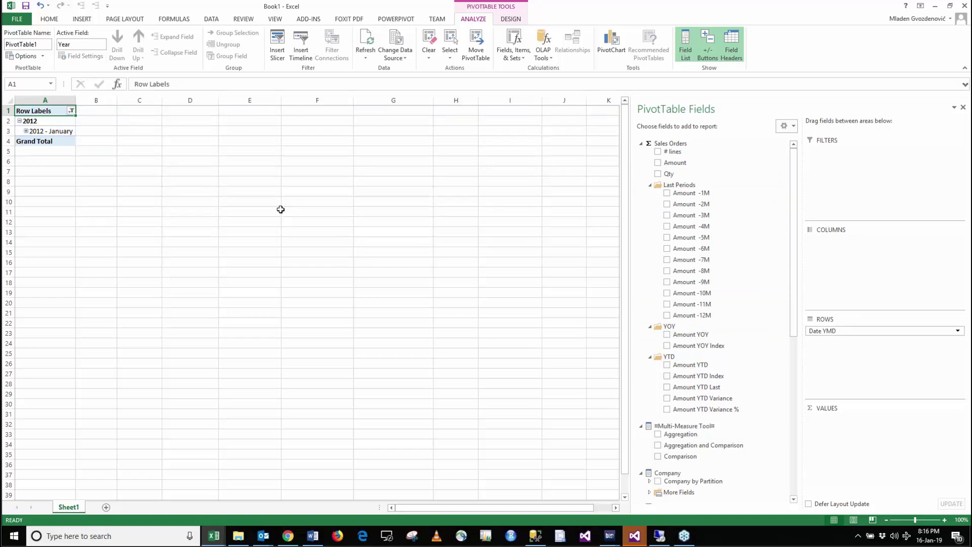
left_click(71, 111)
left_click(49, 184)
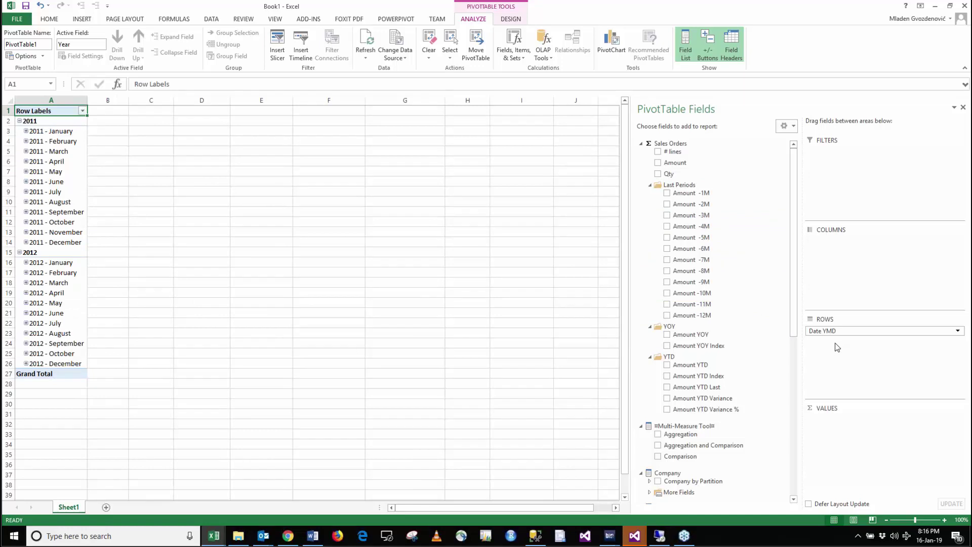
left_click_drag(834, 330, 660, 162)
Add the Amount measure and break it down in the rows by customer Account Num and Customer Name
left_click(659, 163)
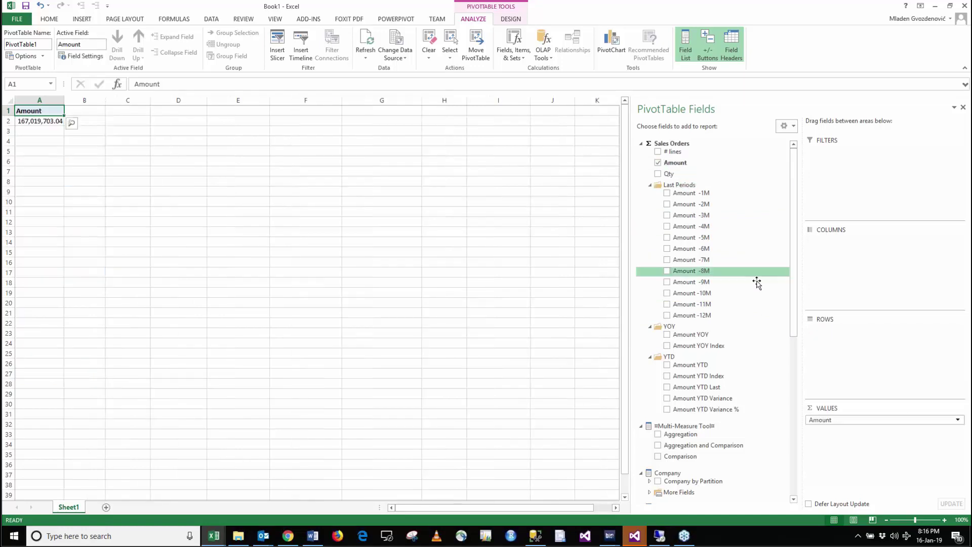
left_click(793, 127)
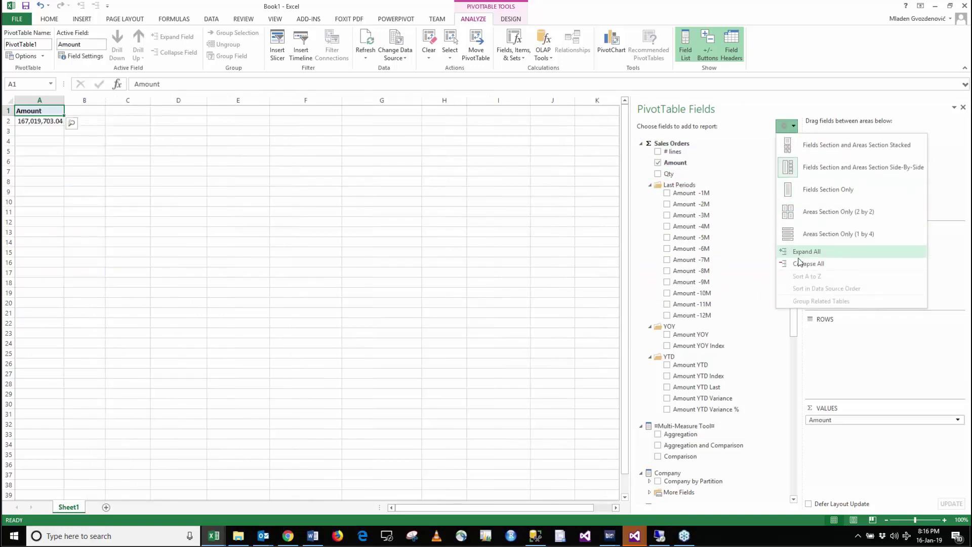
left_click(786, 259)
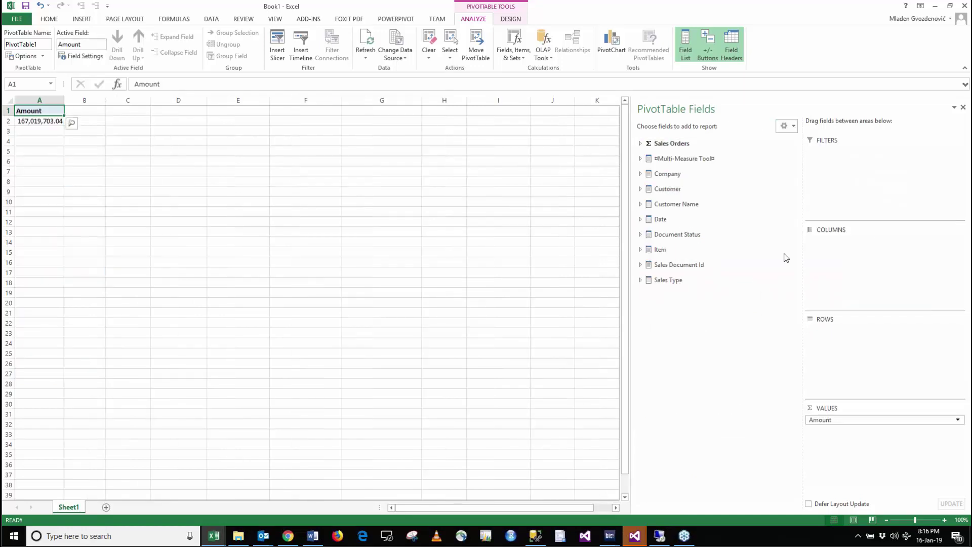
left_click(641, 189)
left_click(661, 198)
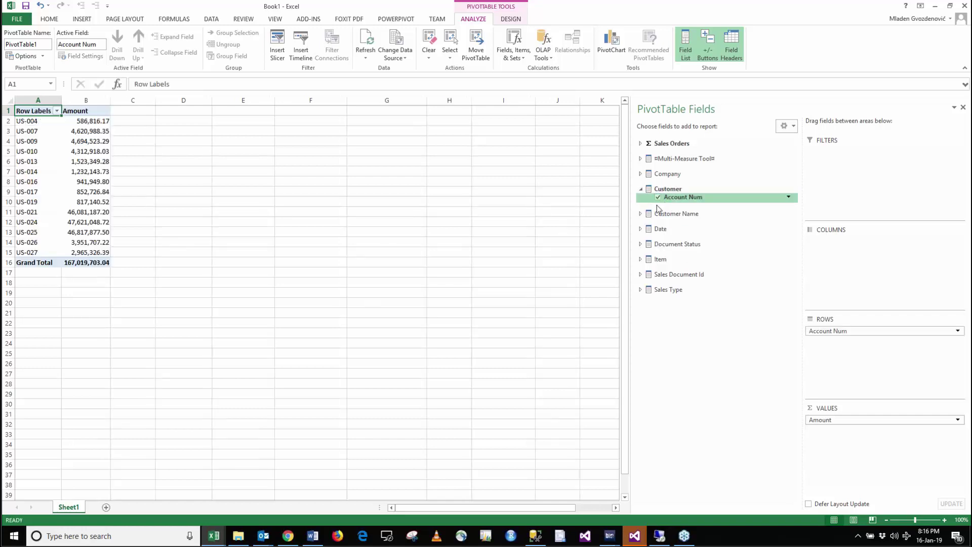
left_click(641, 214)
left_click_drag(664, 223, 792, 351)
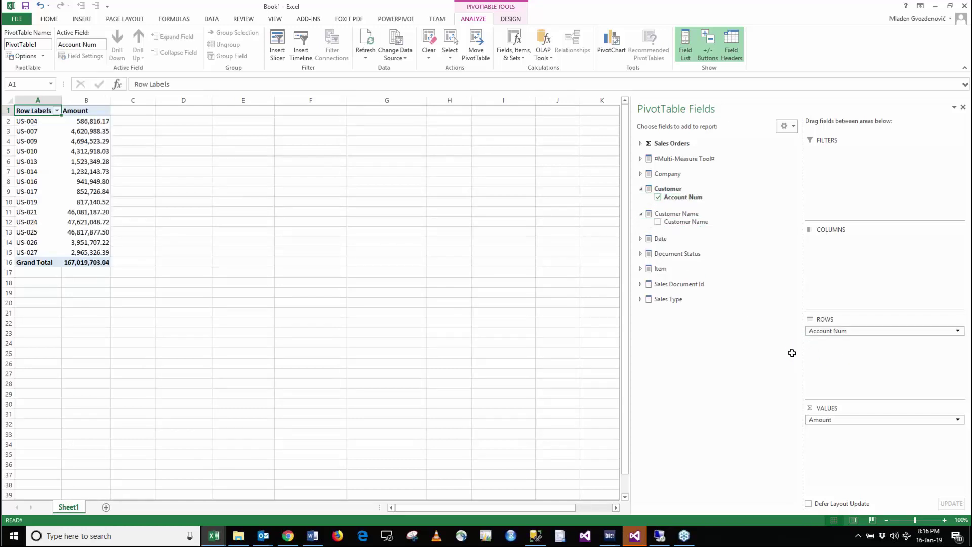
Show the PivotTable in tabular form and turn off its subtotals
left_click(511, 20)
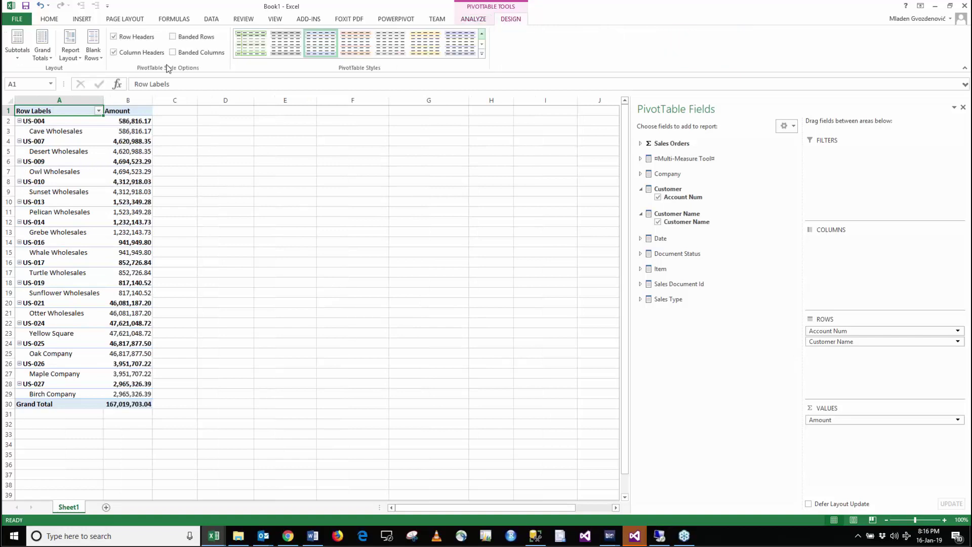
left_click(71, 51)
left_click(76, 118)
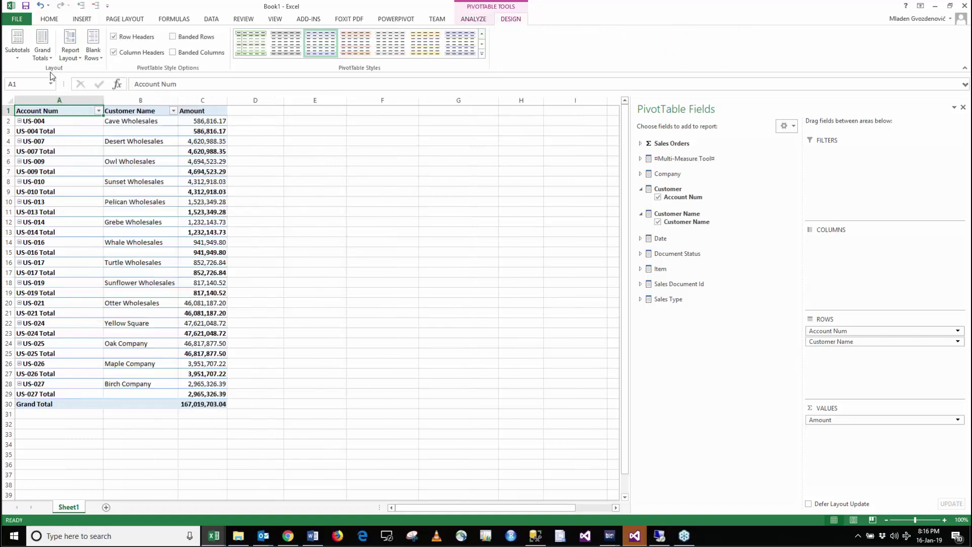
left_click(18, 54)
left_click(22, 74)
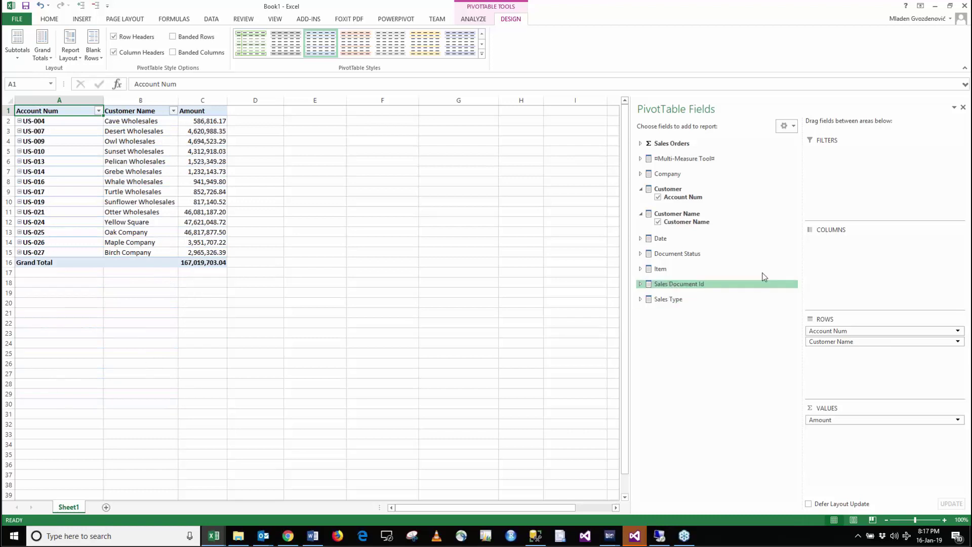
Break the customer amounts down by Item Id, and remove that field from the rows again
left_click(641, 269)
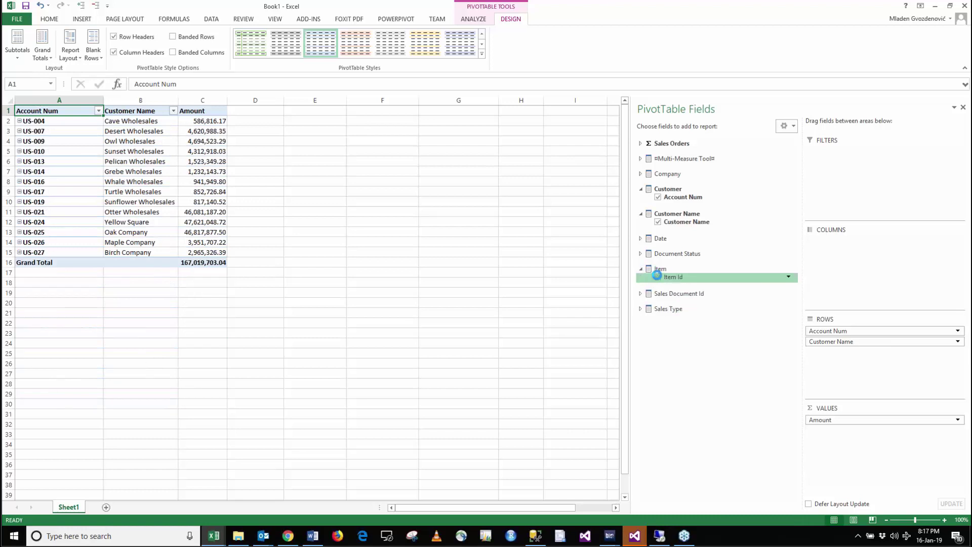
left_click(657, 276)
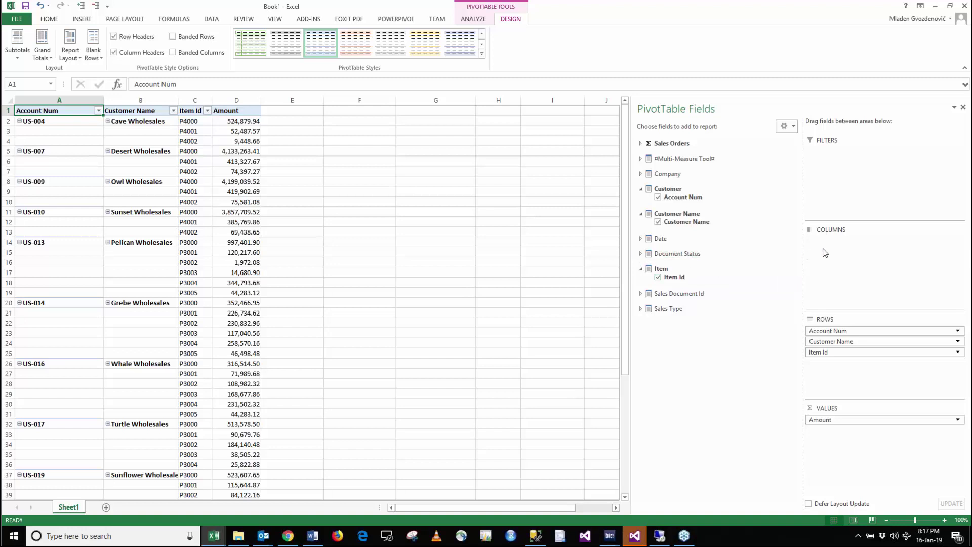
left_click(657, 277)
Split the amounts by DocumentStatus in the columns and remove Customer Name from the rows
left_click(662, 257)
left_click_drag(658, 264, 831, 250)
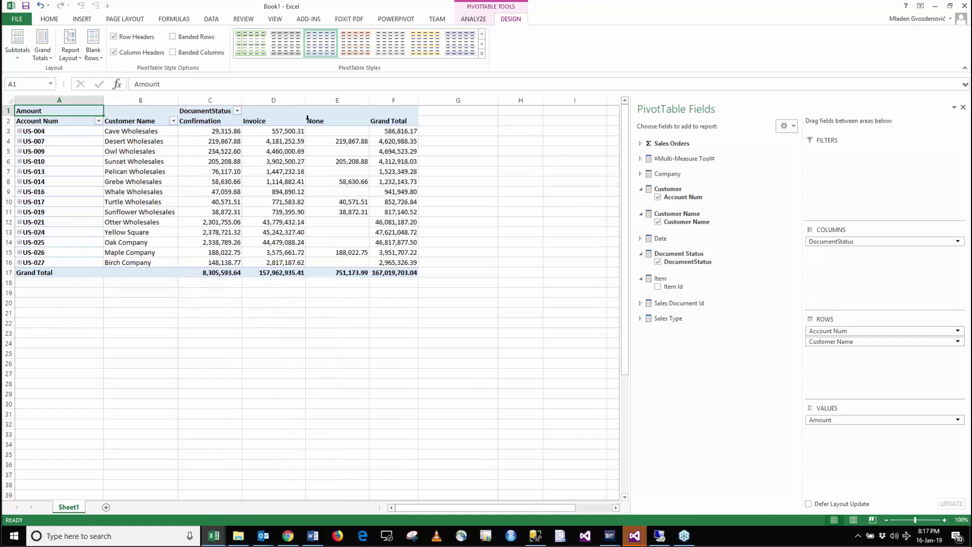
left_click_drag(816, 341, 248, 256)
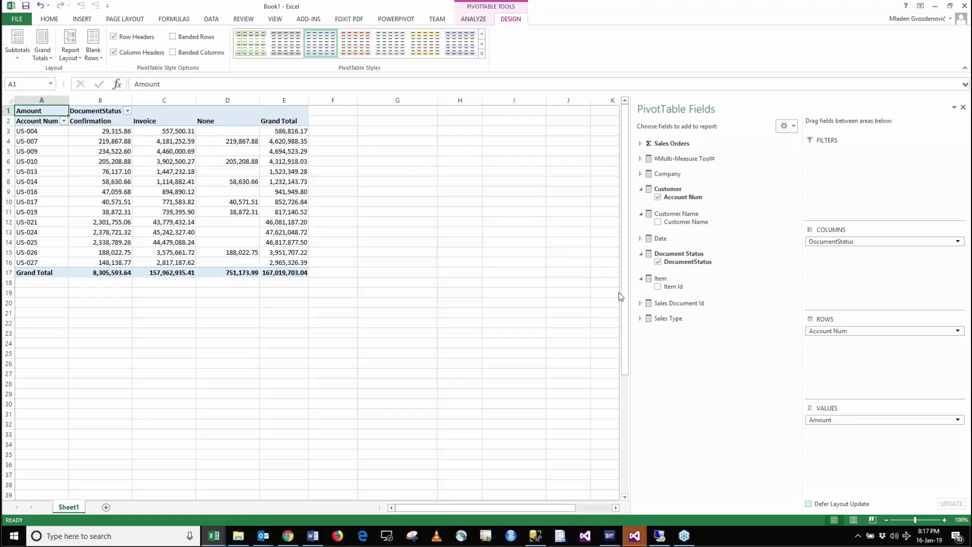
List the Sales Document Id under each account in the rows, and take the field out again
left_click(641, 303)
left_click(658, 311)
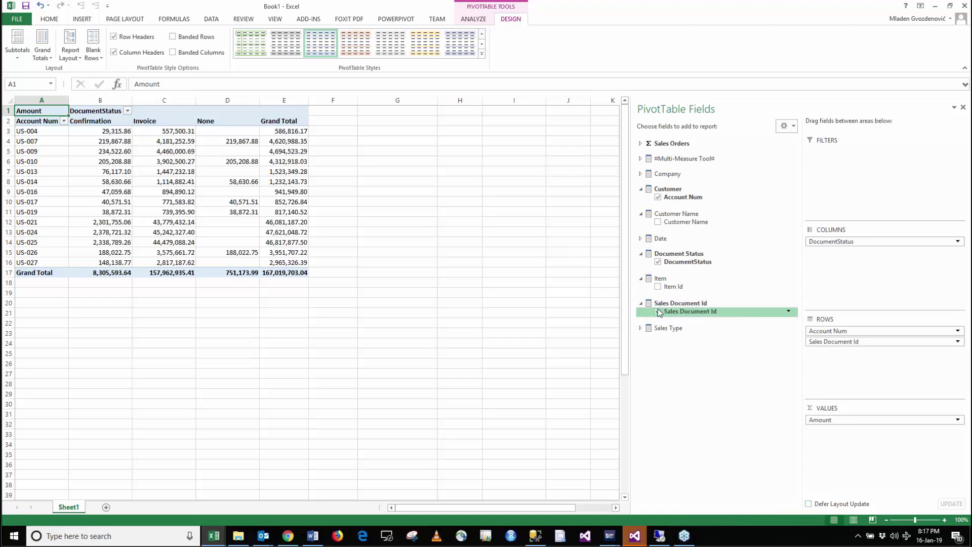
left_click(649, 303)
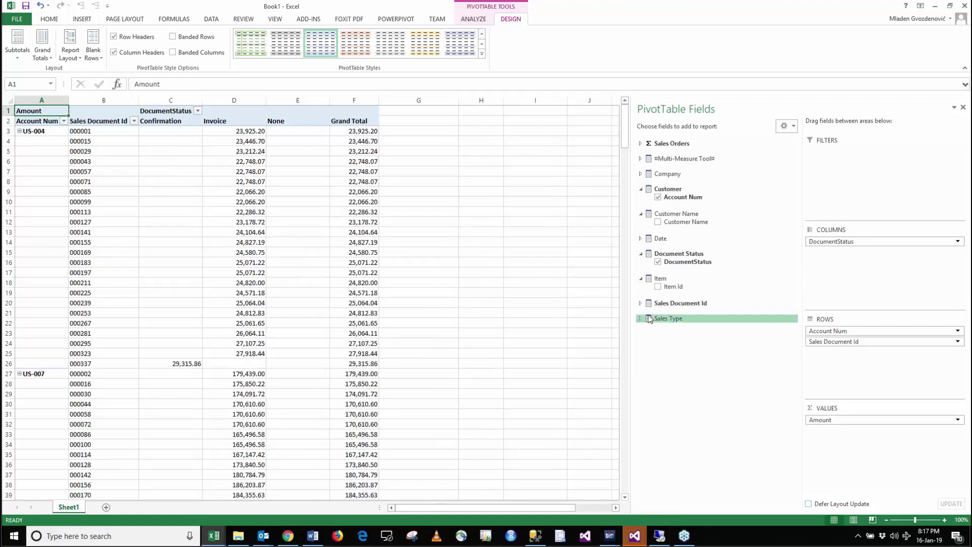
left_click(641, 303)
left_click(658, 312)
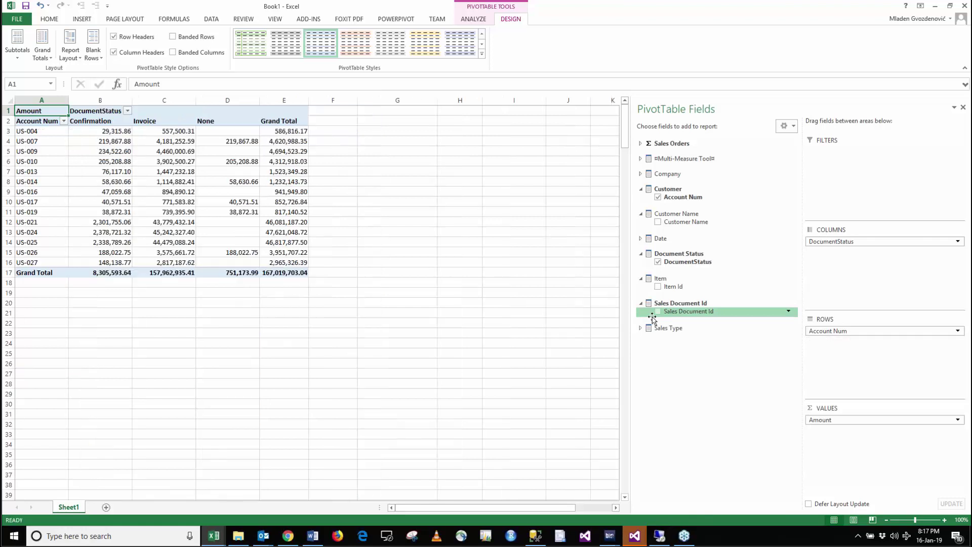
Replace Account Num with SalesType in the PivotTable rows
left_click_drag(851, 331, 861, 342)
left_click(640, 328)
left_click_drag(676, 337, 816, 339)
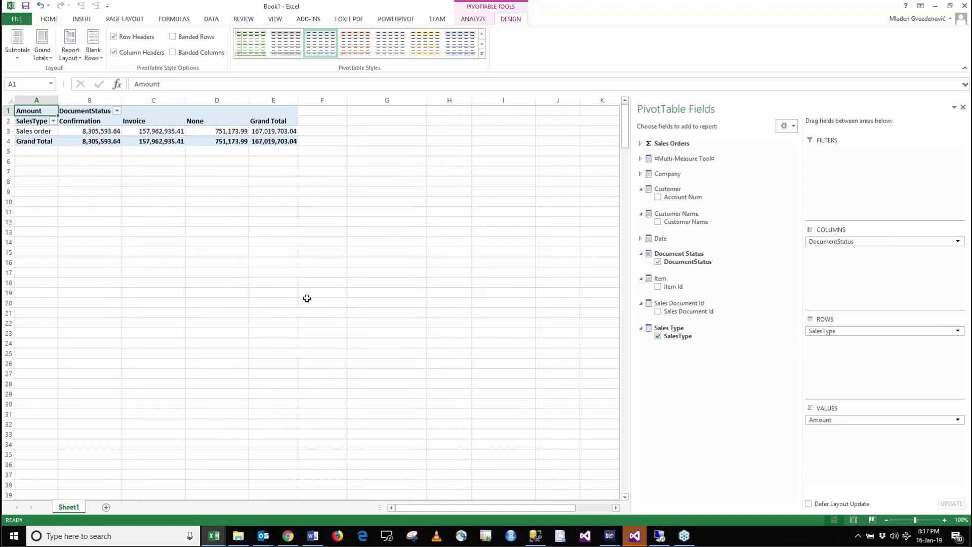